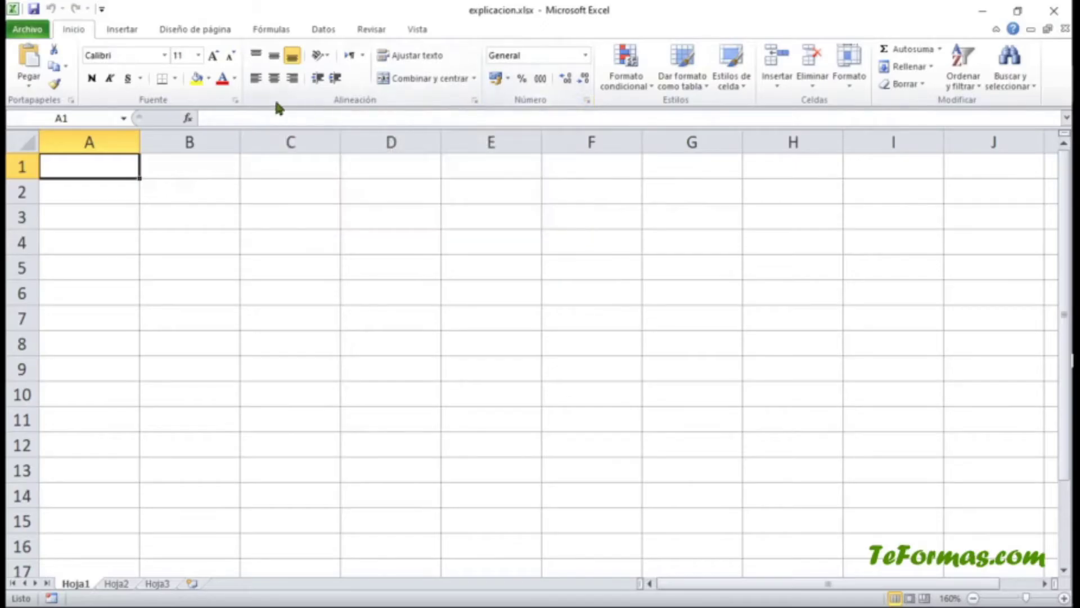
# Step: Review the Número, Moneda, Fecha and Hora number categories in the cell formatting options for range B2:D10, leaving the format unchanged
pyautogui.moveTo(196, 197); pyautogui.dragTo(437, 391)
pyautogui.rightClick(249, 251)
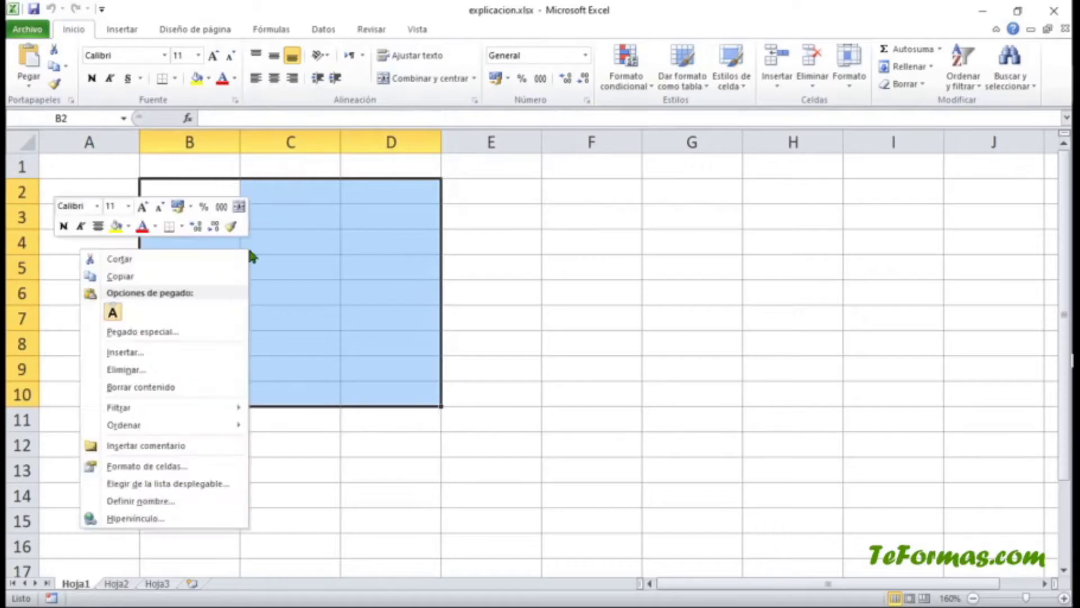
pyautogui.click(183, 467)
pyautogui.moveTo(285, 250); pyautogui.dragTo(569, 133)
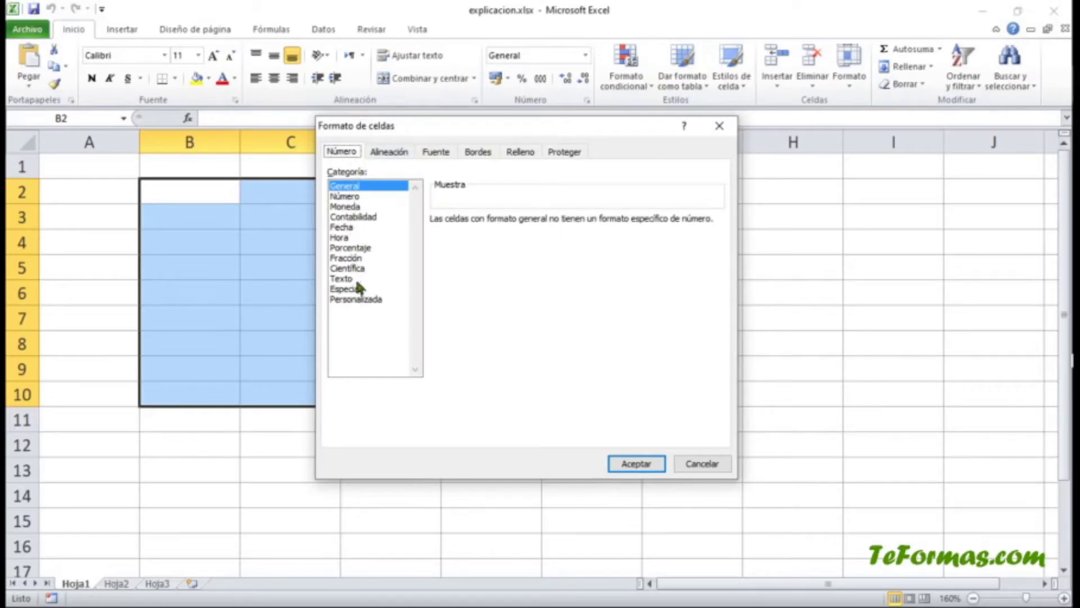
pyautogui.click(350, 196)
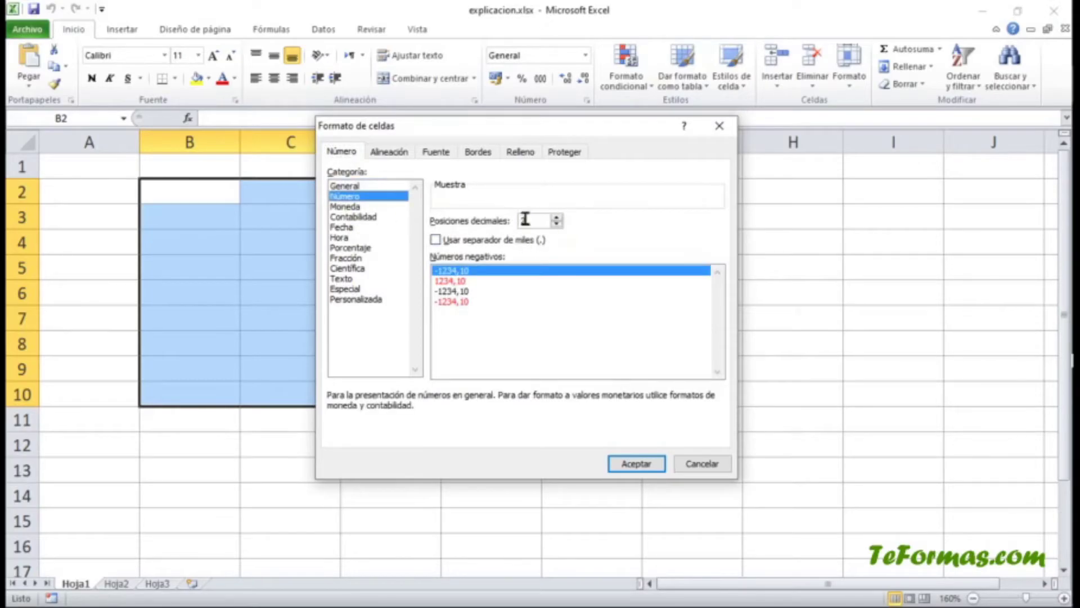
pyautogui.click(352, 207)
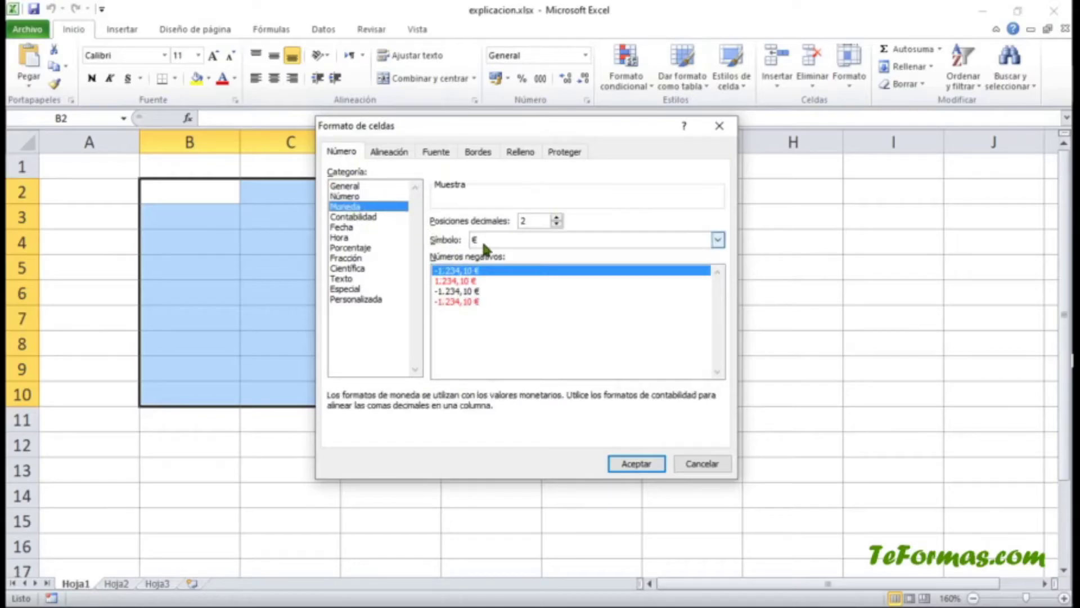
pyautogui.click(353, 229)
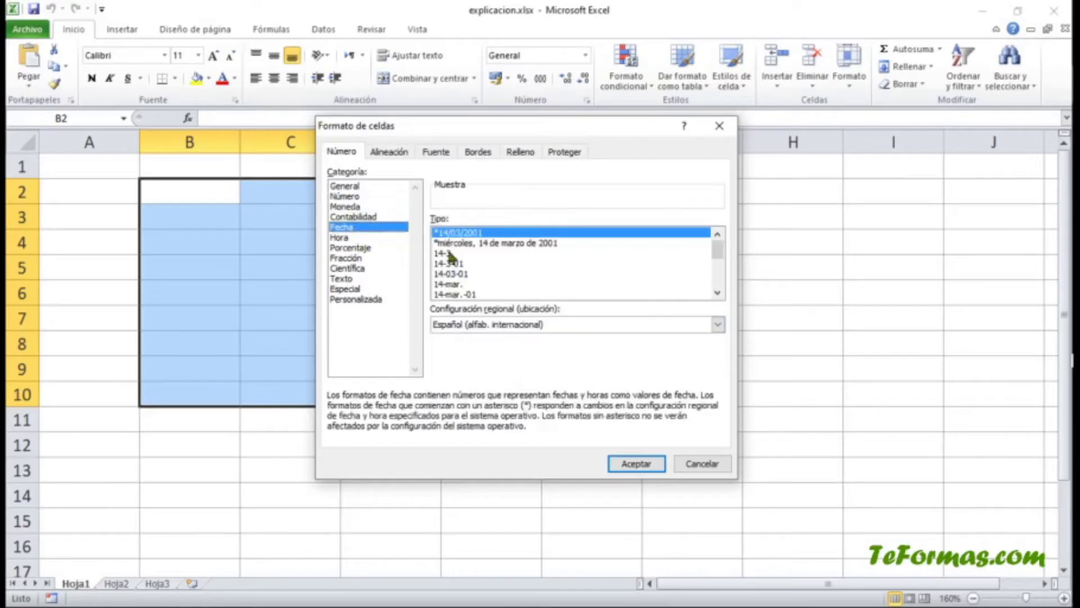
pyautogui.click(366, 238)
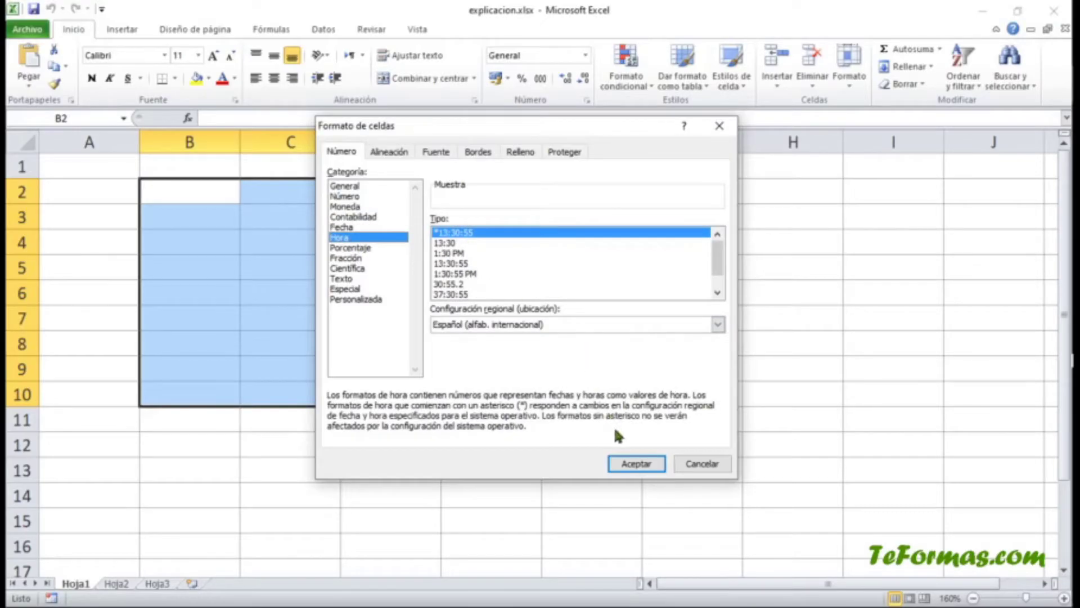
pyautogui.click(660, 463)
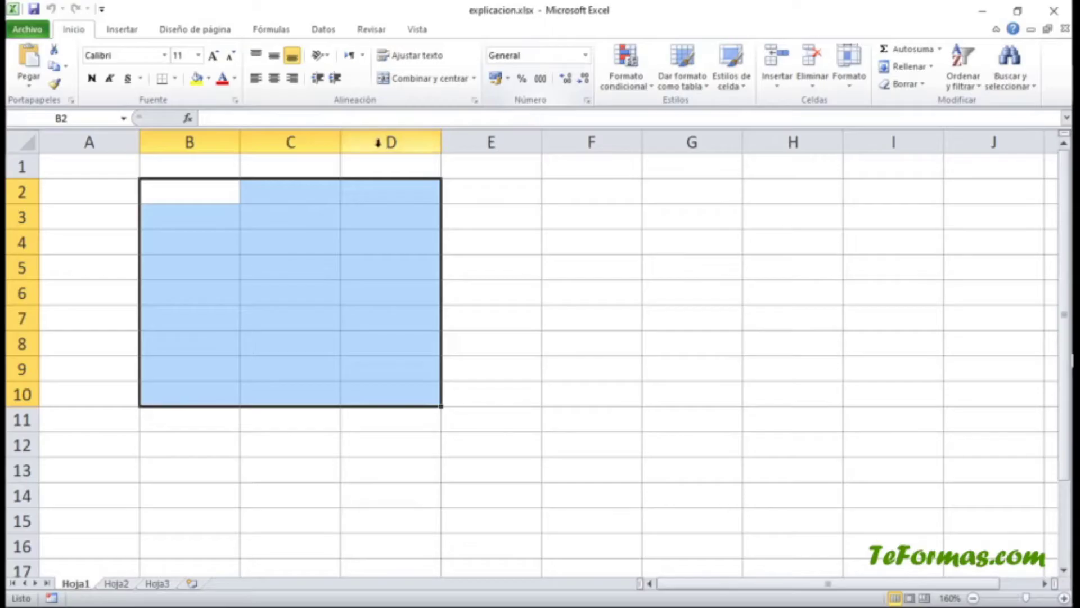
# Step: Enter the date 01/02/2020 in cell B2
pyautogui.click(198, 193)
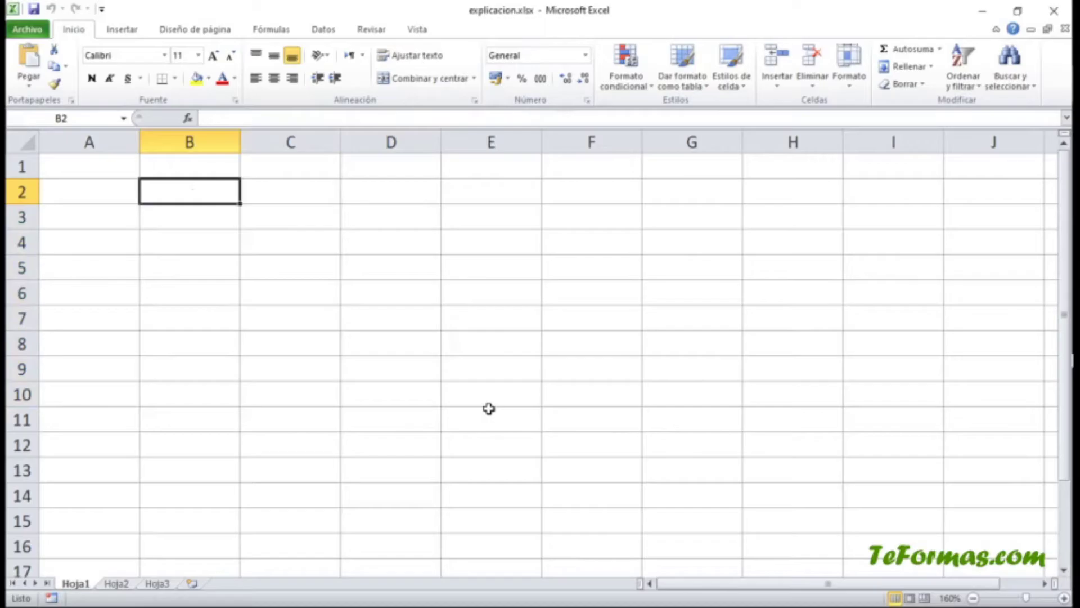
pyautogui.write('1/')
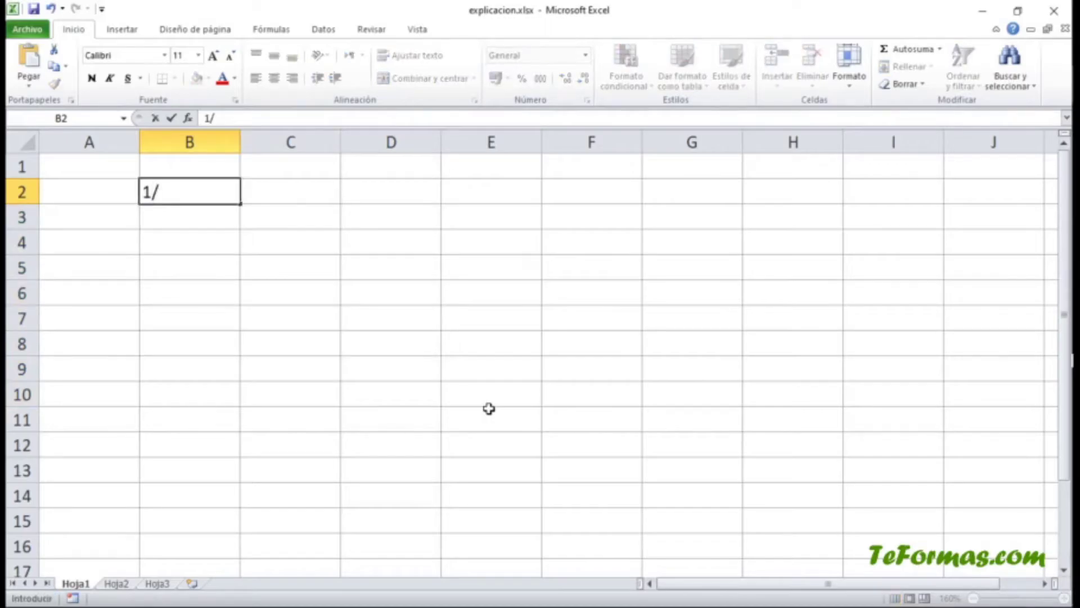
pyautogui.write('02/2020')
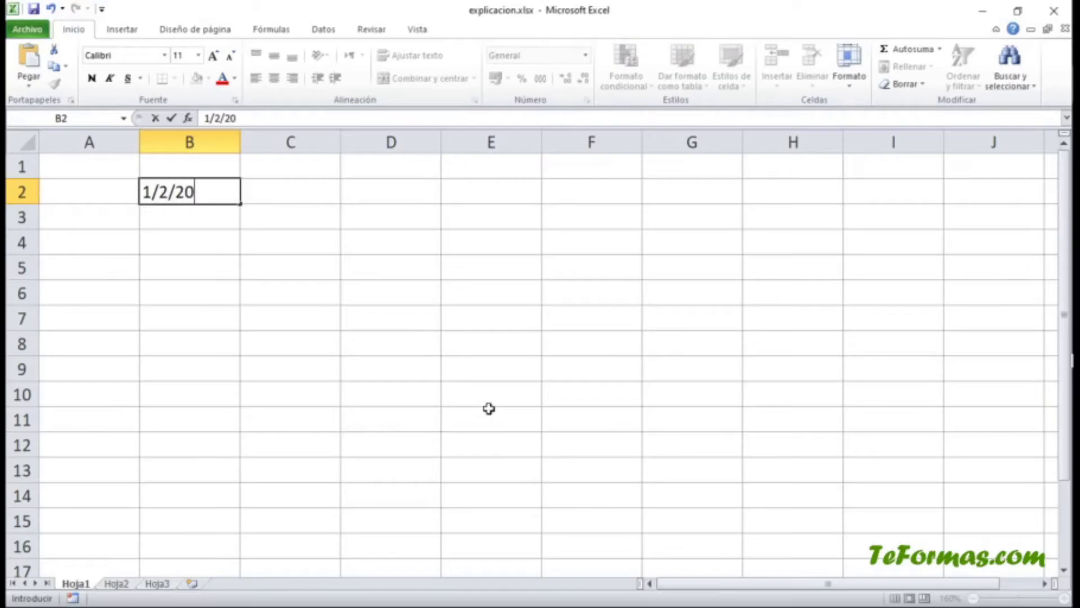
pyautogui.press('Return')
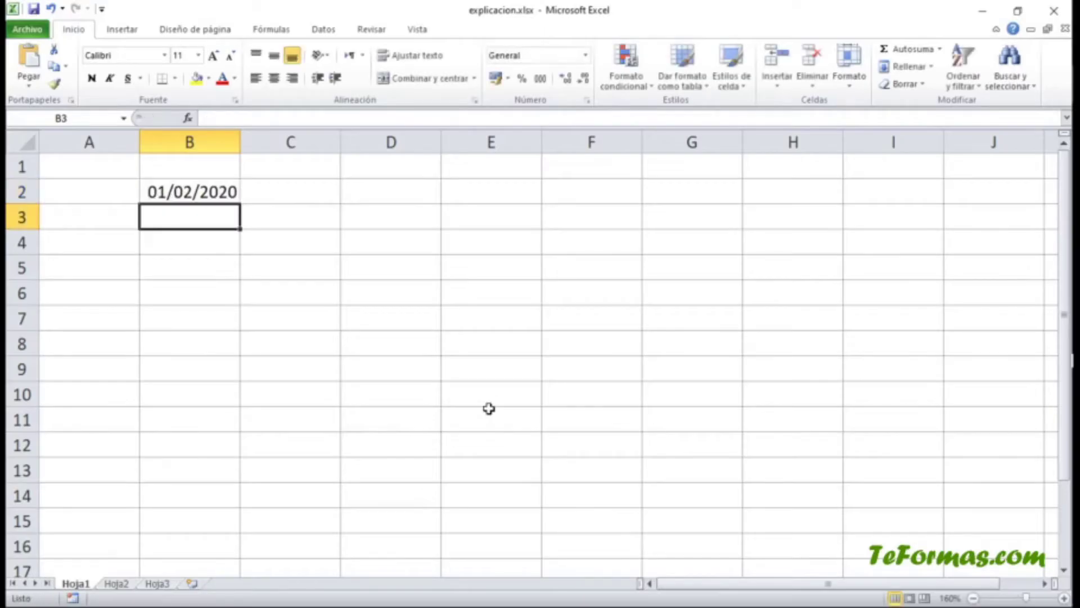
# Step: Check which number format cell B2 uses in the cell formatting options and in the list of available number formats
pyautogui.click(210, 193)
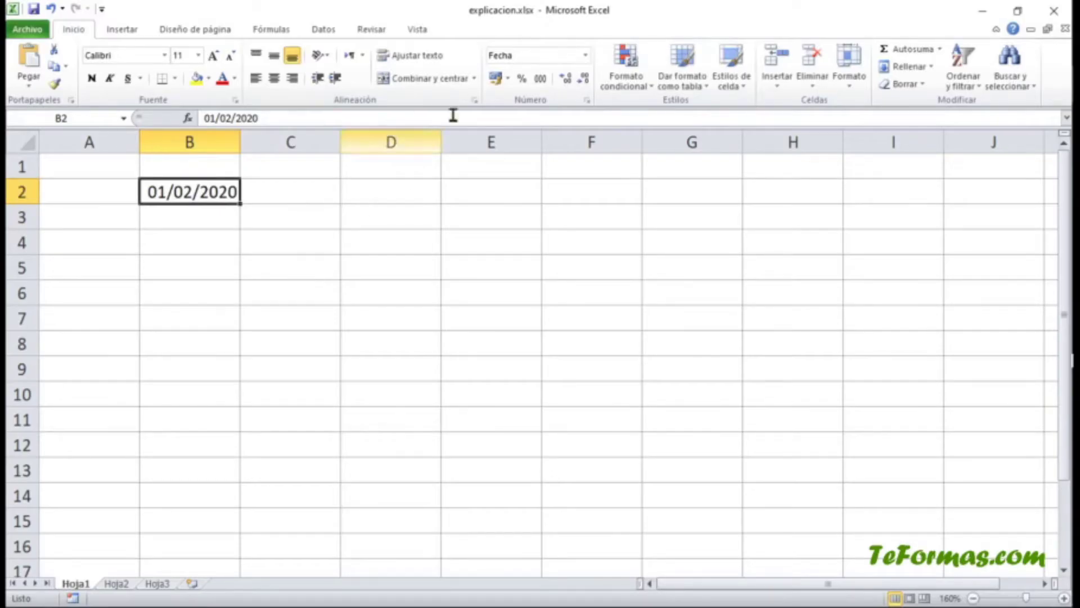
pyautogui.click(589, 102)
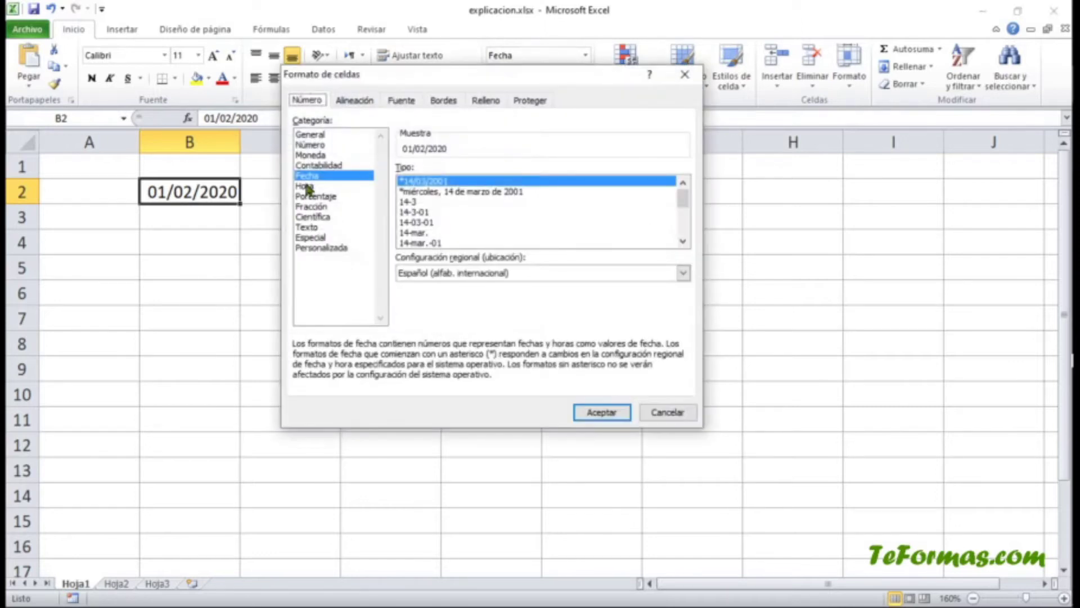
pyautogui.click(664, 414)
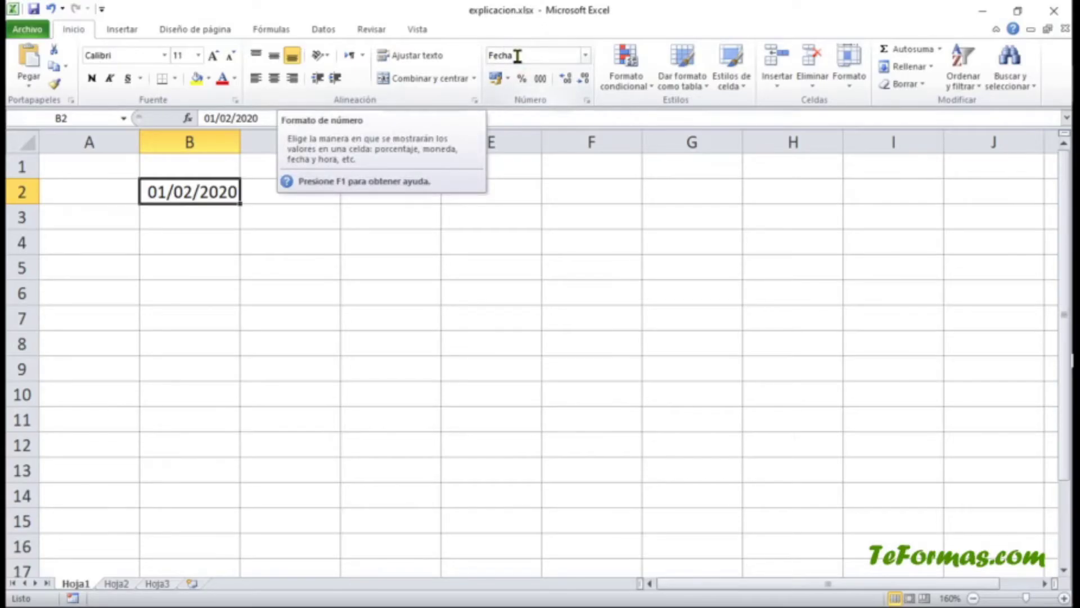
pyautogui.click(585, 57)
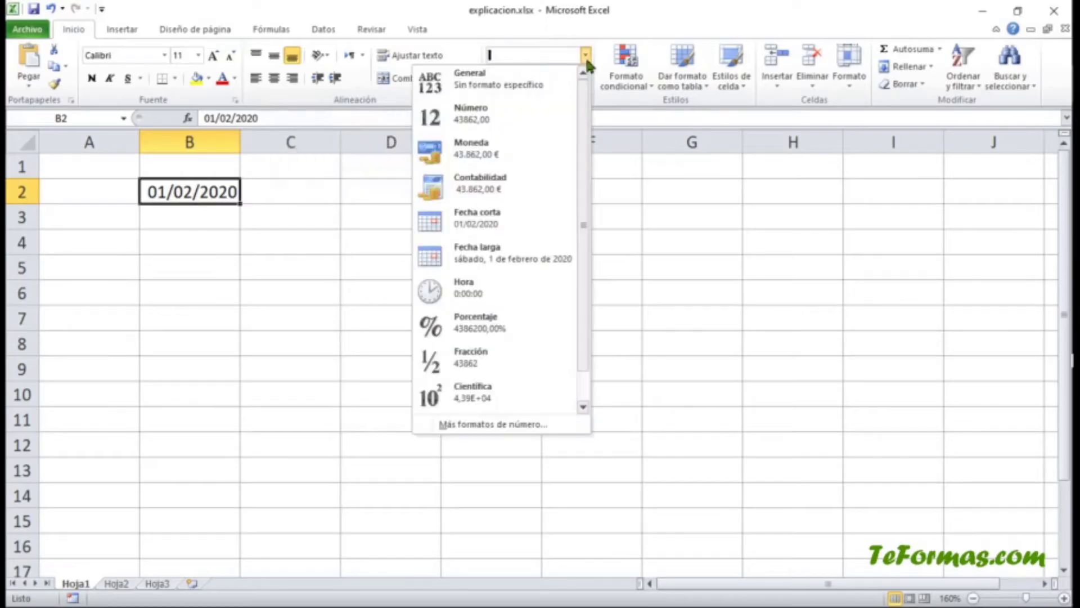
pyautogui.click(587, 60)
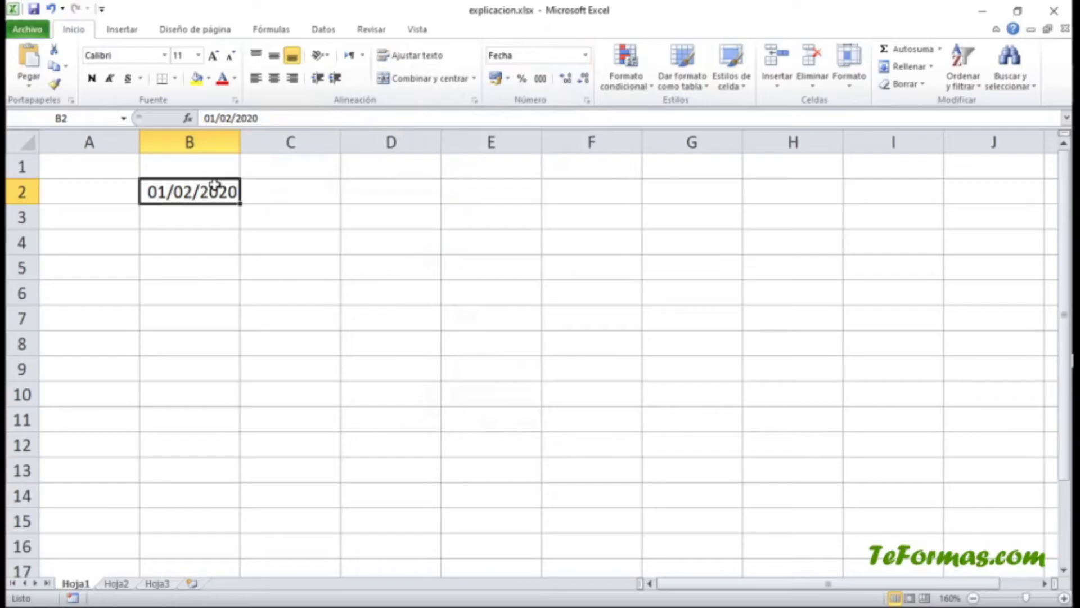
# Step: Clear the date from cell B2 and enter 25 instead
pyautogui.press('BackSpace')
pyautogui.write('25')
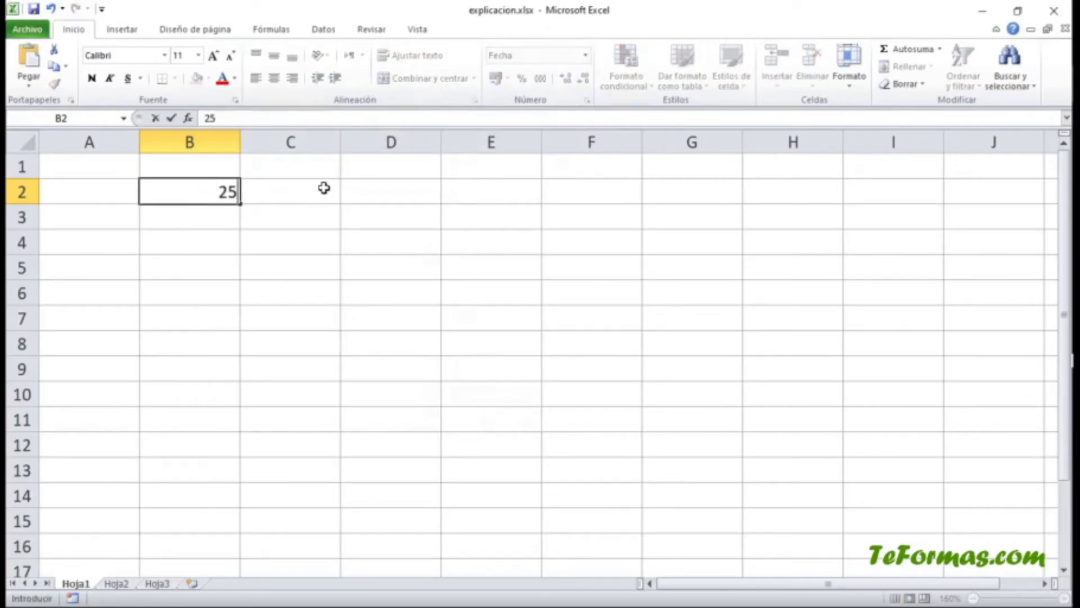
pyautogui.press('Return')
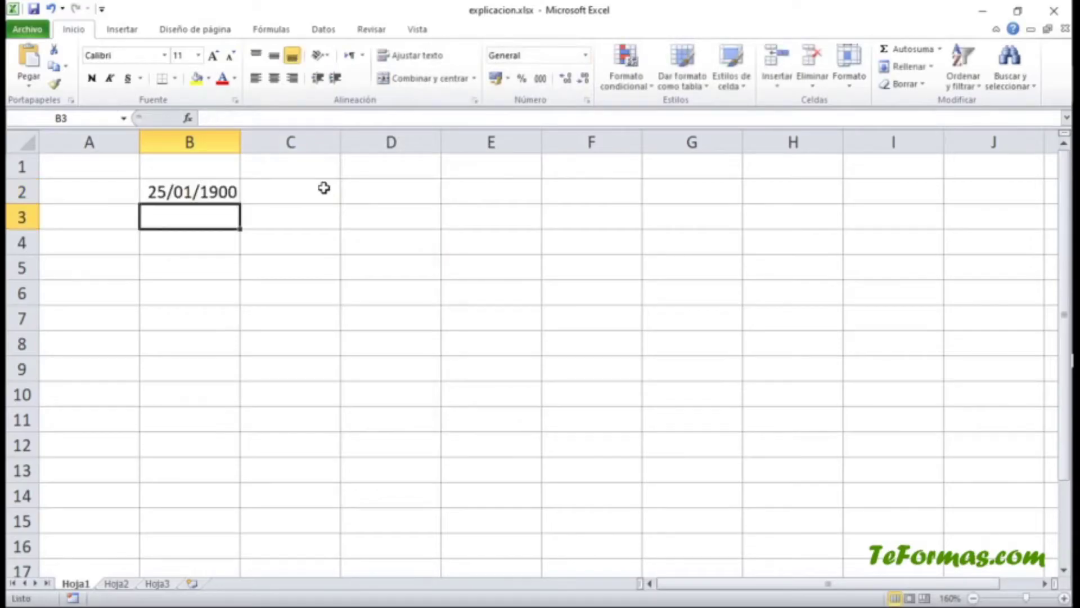
# Step: Apply the Número format to cell B2 and look over the other available number formats
pyautogui.click(217, 192)
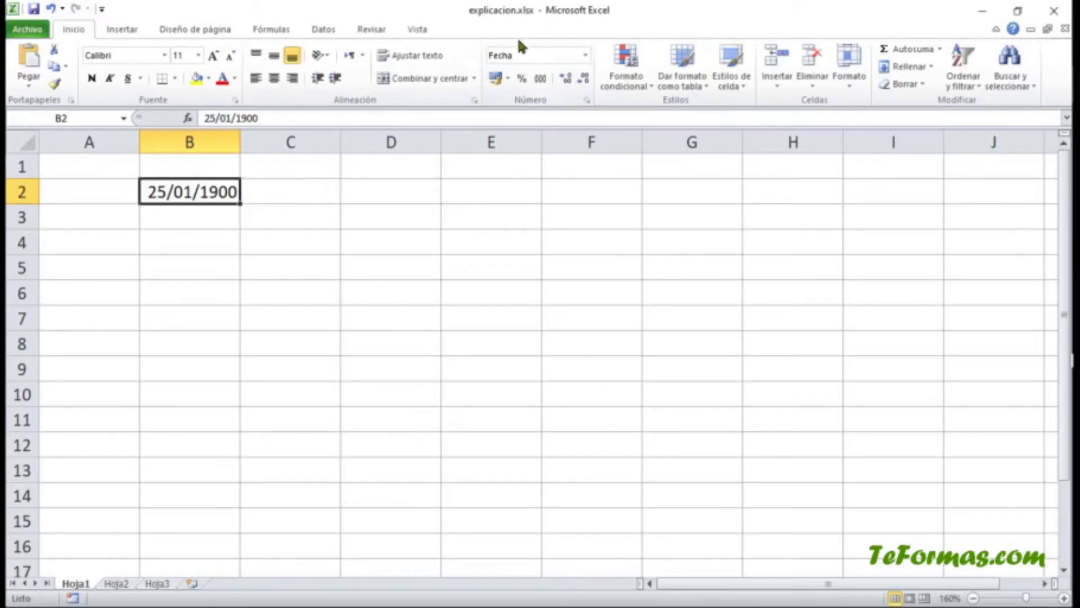
pyautogui.click(586, 56)
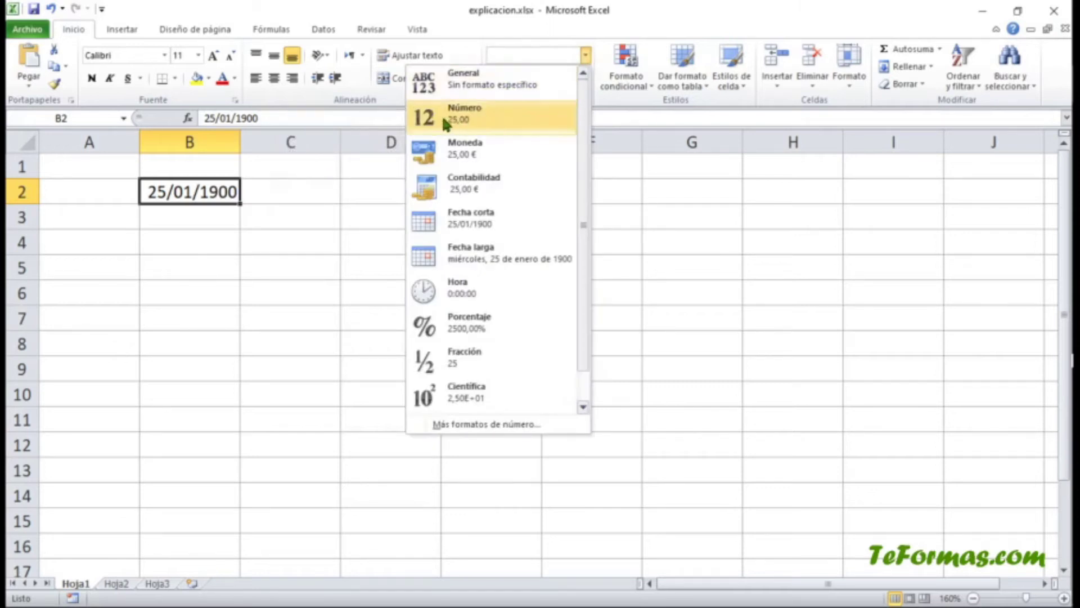
pyautogui.click(481, 118)
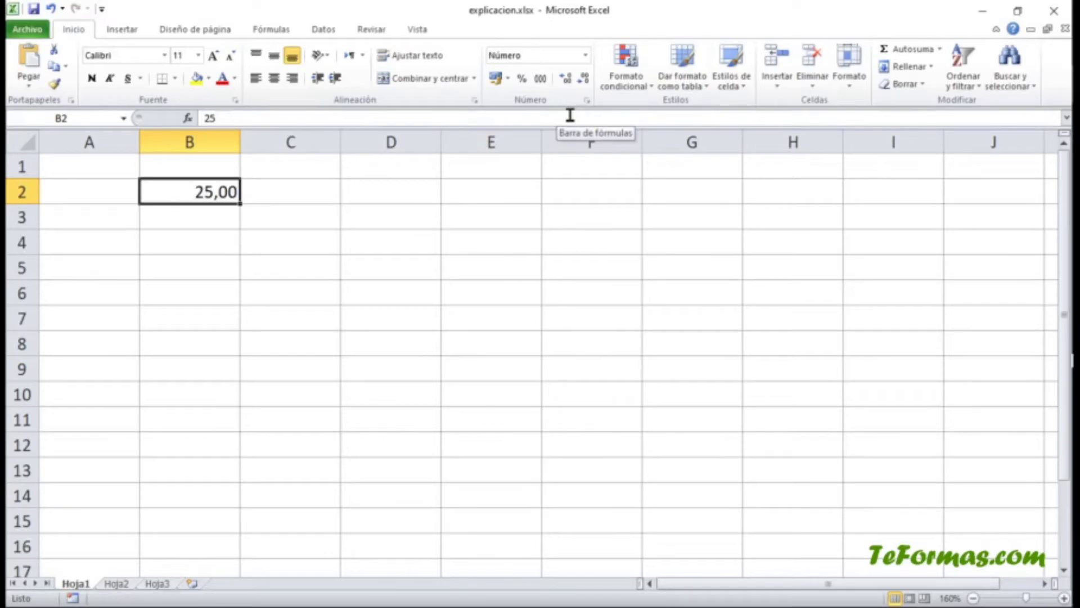
pyautogui.click(585, 55)
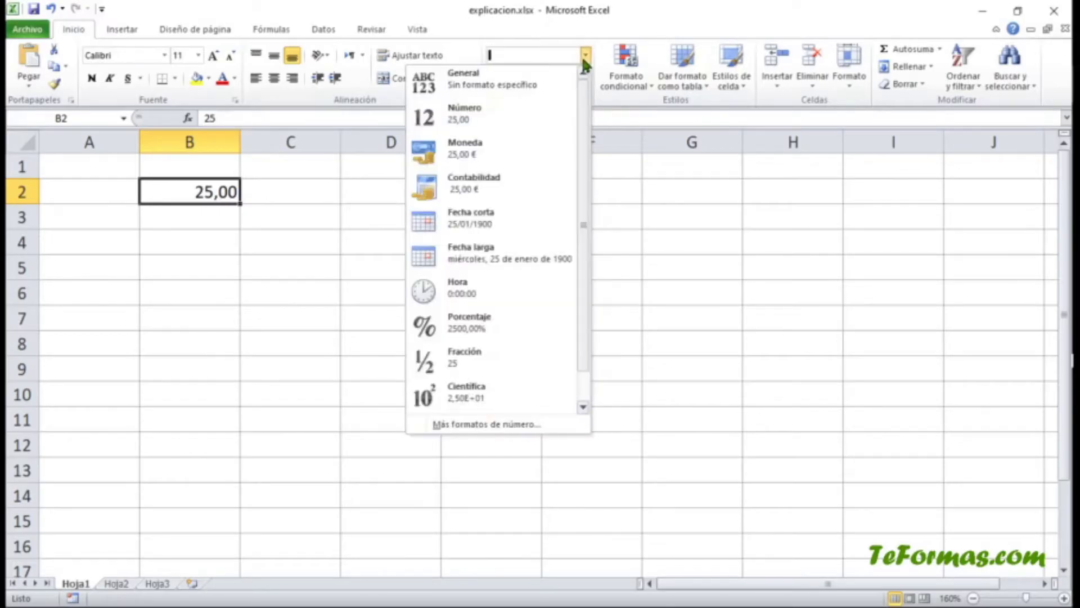
pyautogui.click(586, 55)
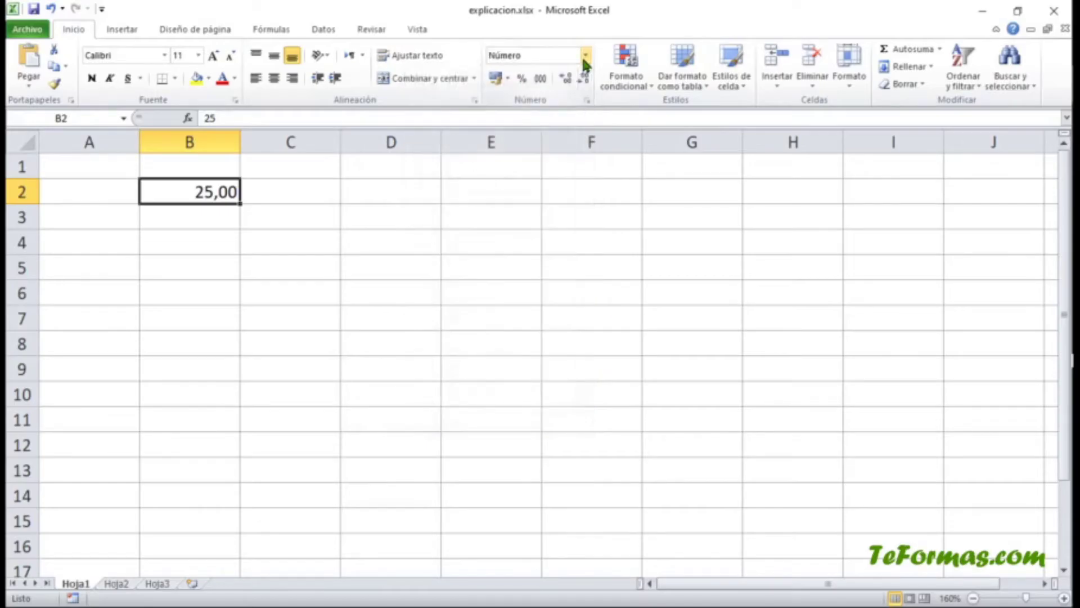
# Step: Apply the euro accounting, percentage and thousands-separator styles to cell B2 one after another, ending on the thousands style
pyautogui.click(495, 79)
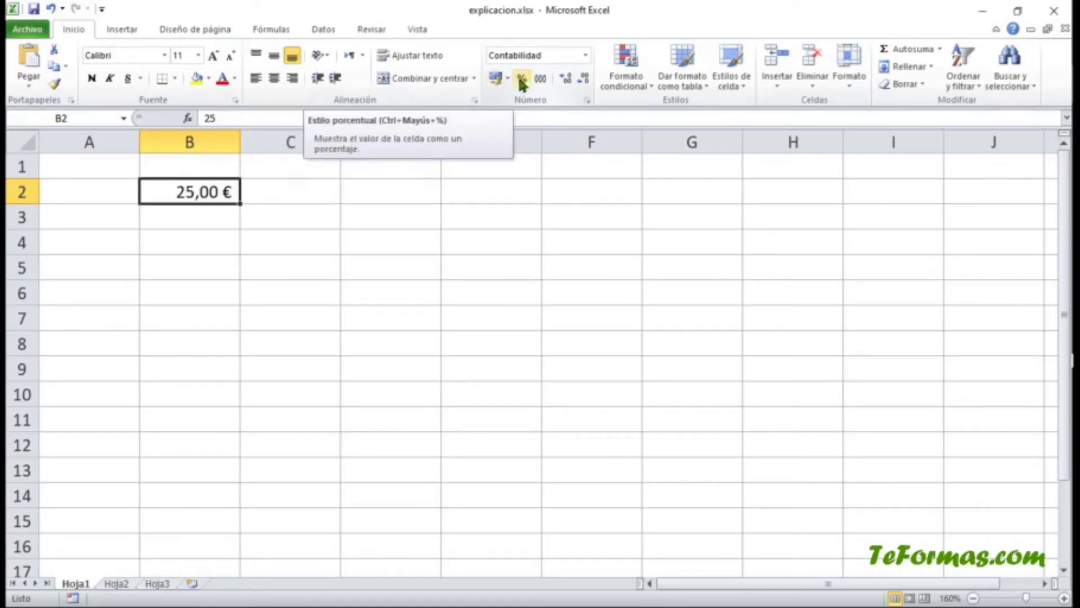
pyautogui.click(522, 81)
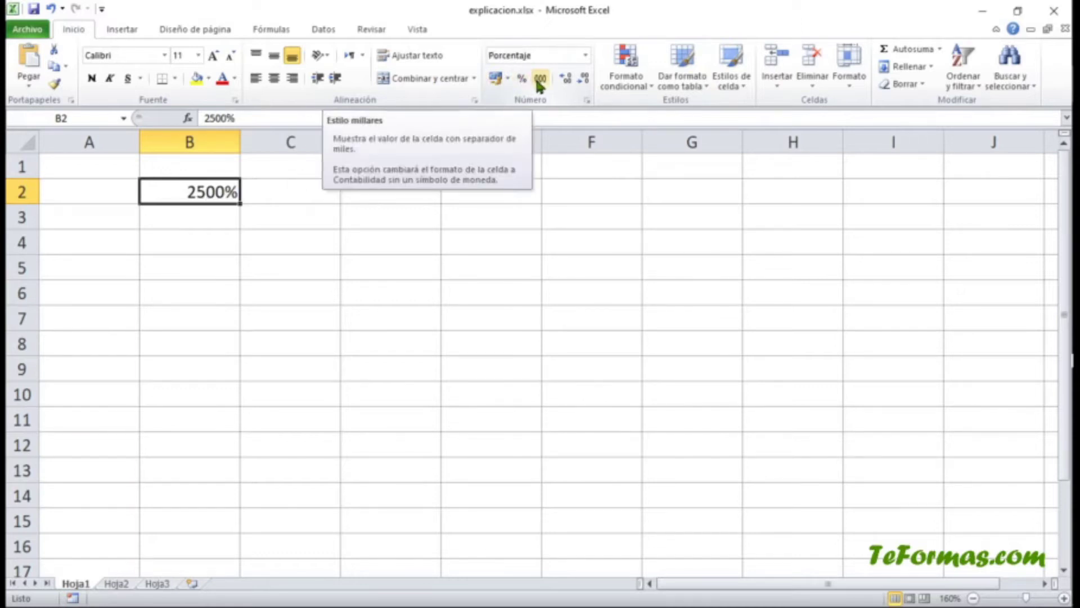
pyautogui.click(539, 82)
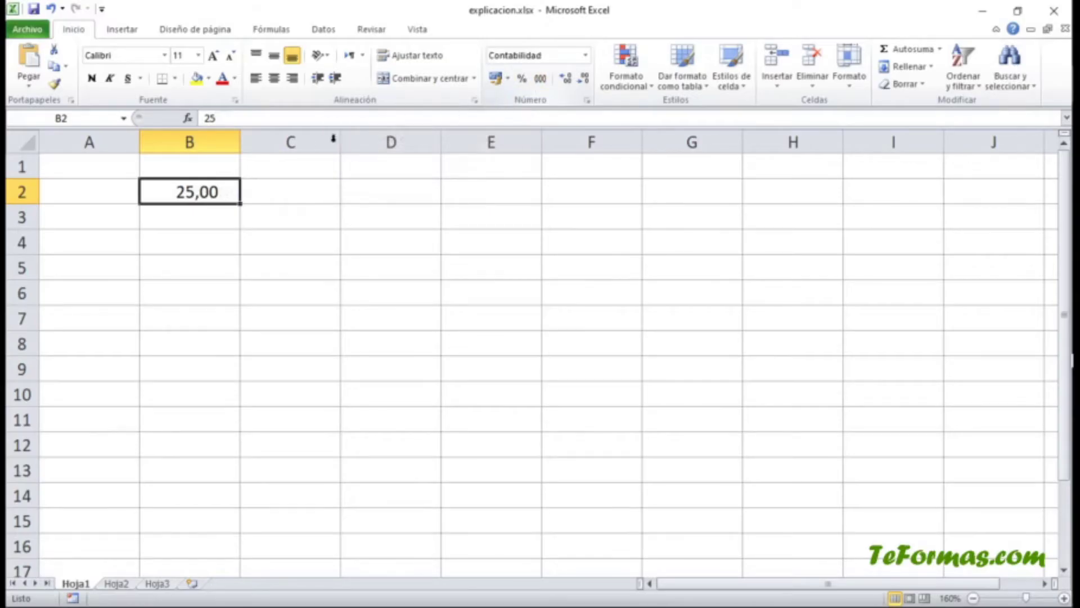
# Step: Edit the value in cell B2 to 2500
pyautogui.doubleClick(178, 193)
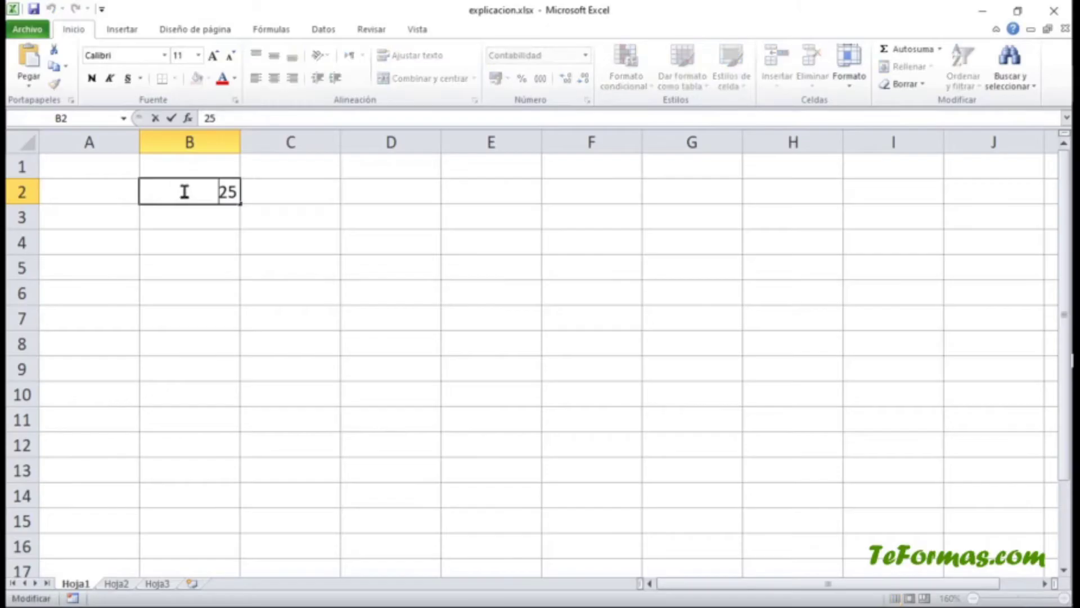
pyautogui.write('00')
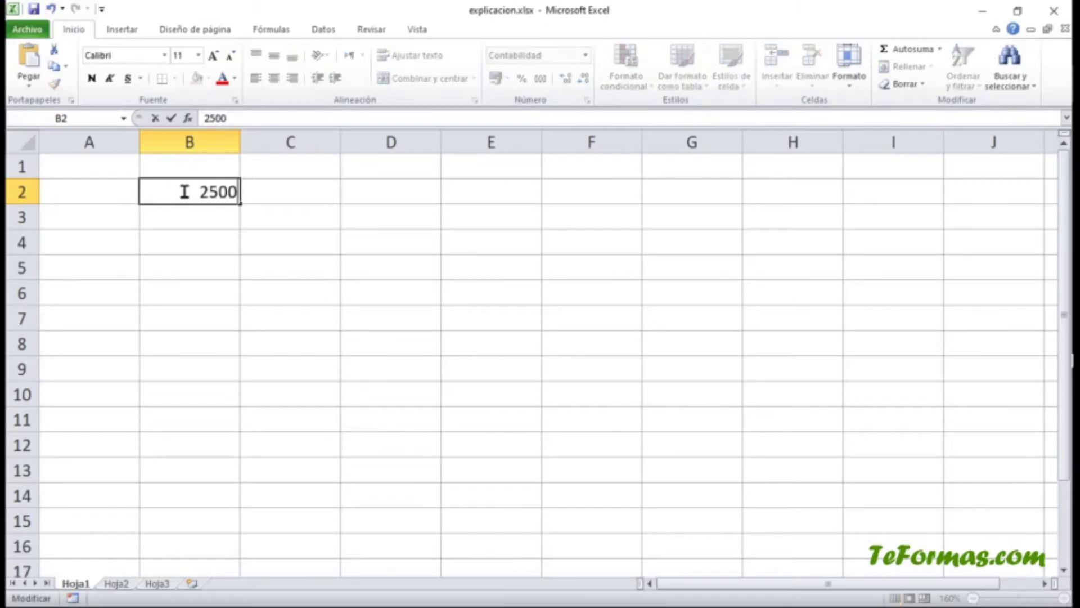
pyautogui.press('Return')
# Step: Increase the decimals of cell B2 to four places, and reduce them back to two
pyautogui.click(184, 192)
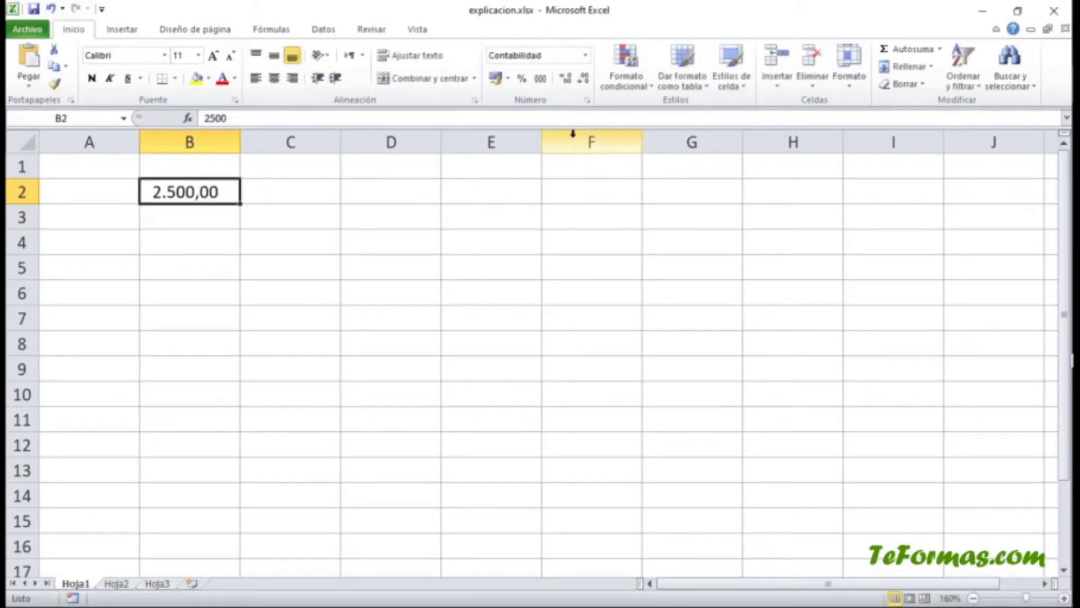
pyautogui.doubleClick(565, 82)
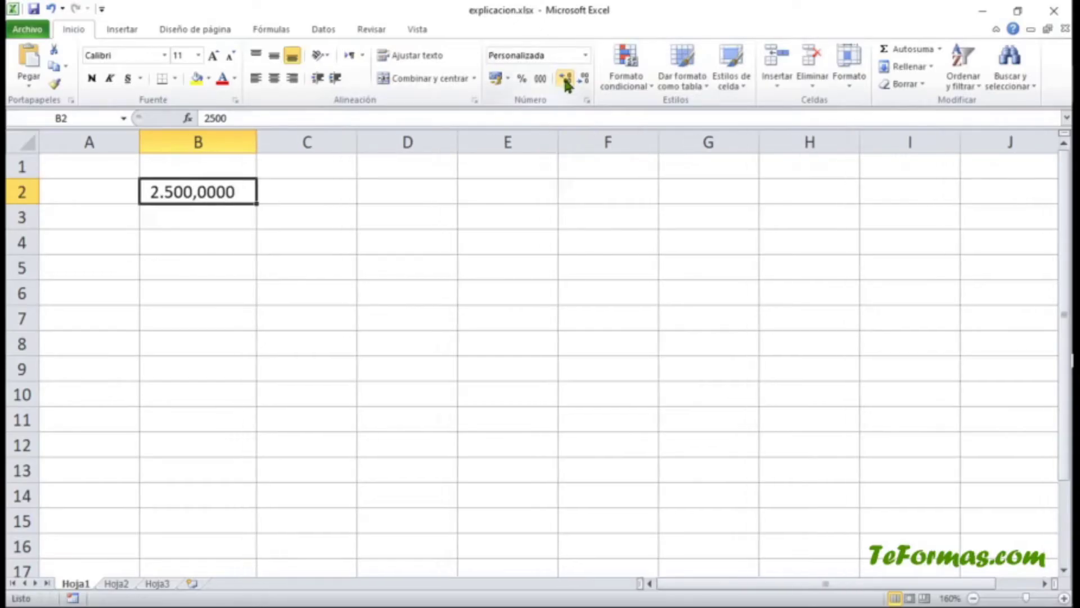
pyautogui.doubleClick(582, 79)
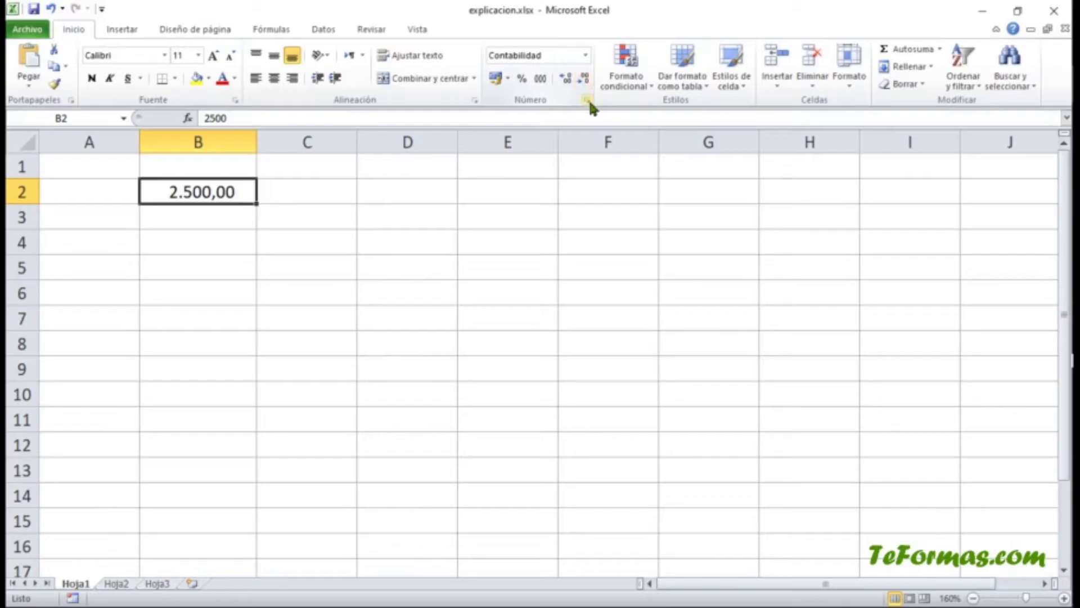
# Step: Look over the horizontal, vertical, orientation and text control settings in the cell format alignment options for B2, leaving without changes
pyautogui.click(588, 101)
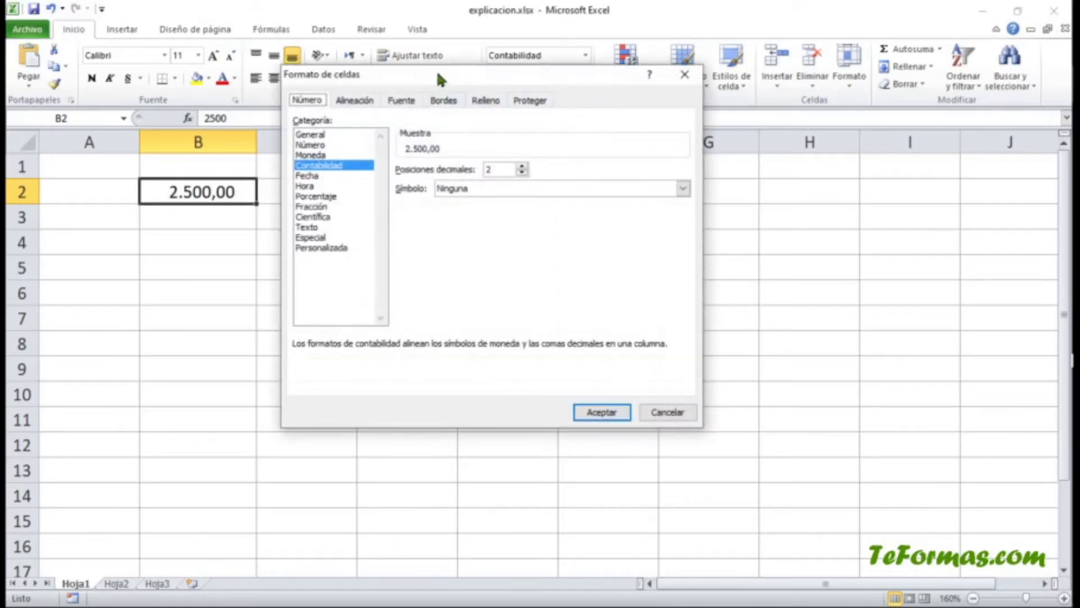
pyautogui.moveTo(435, 71); pyautogui.dragTo(447, 128)
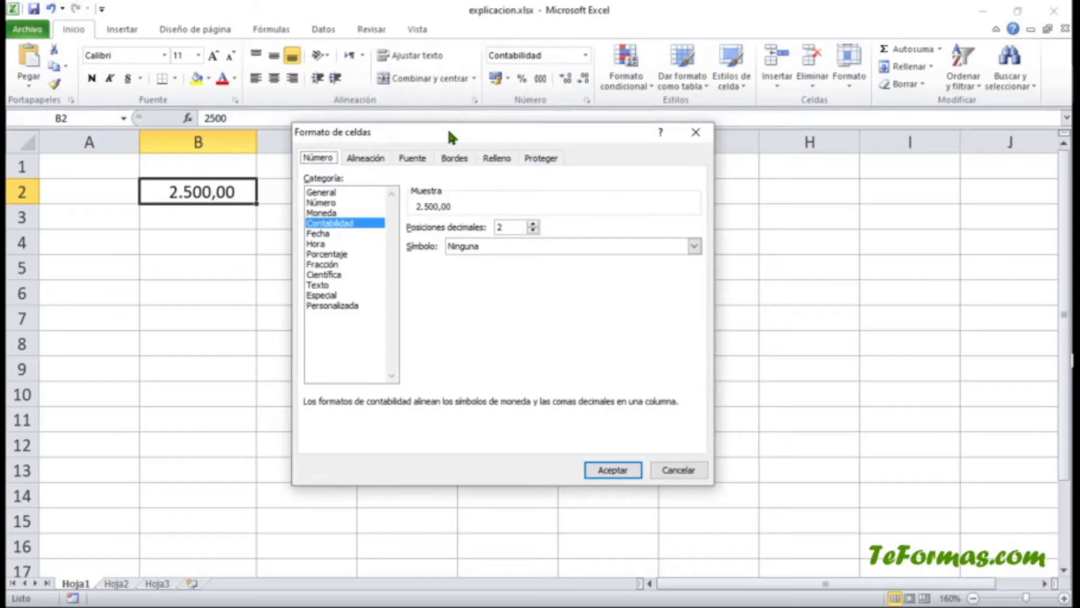
pyautogui.click(377, 160)
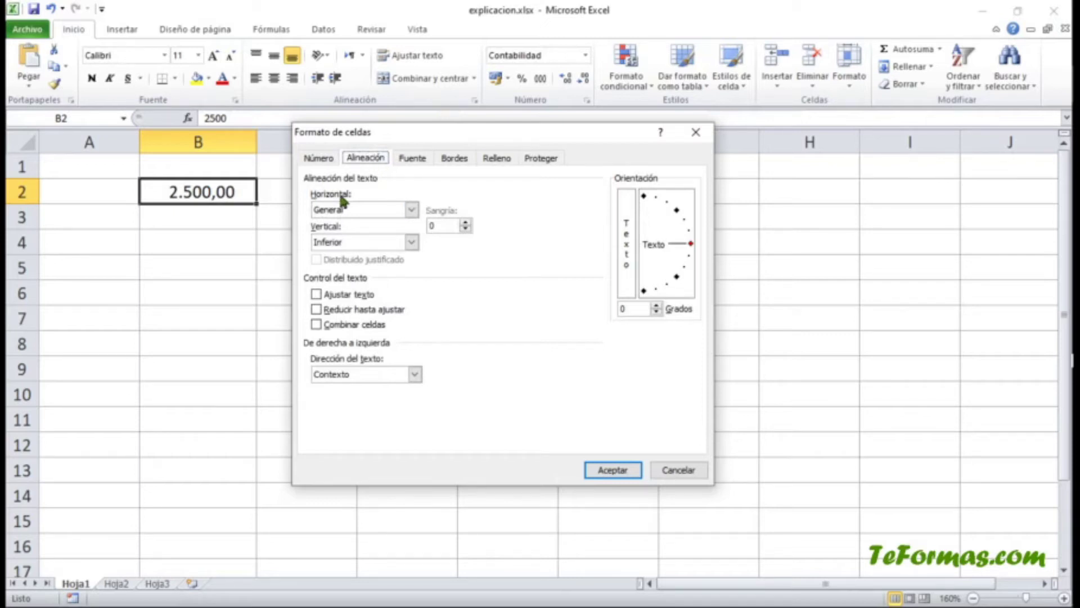
pyautogui.click(334, 213)
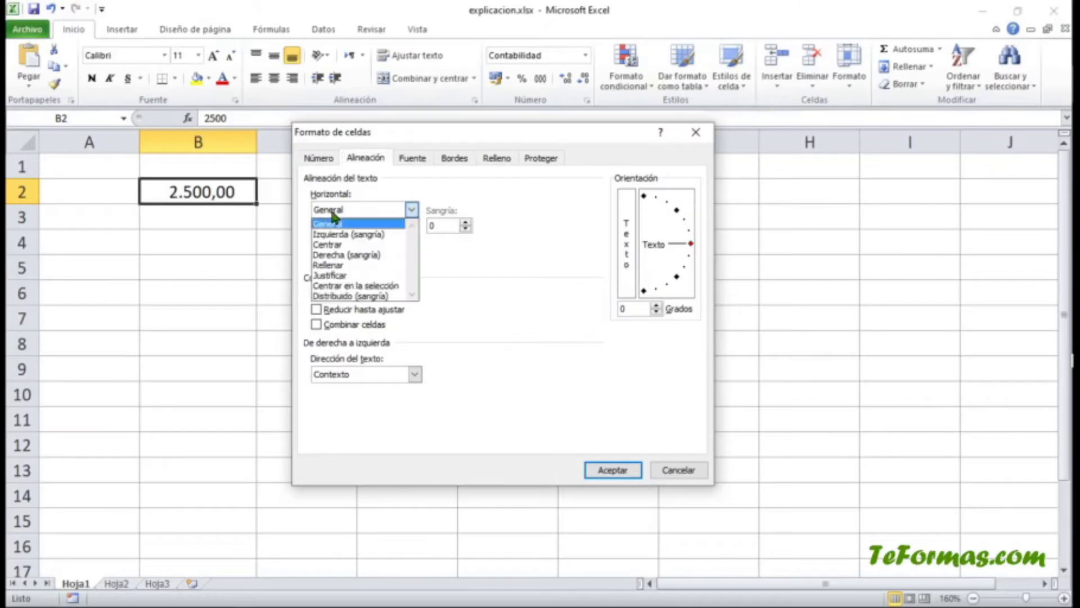
pyautogui.click(333, 212)
pyautogui.click(342, 242)
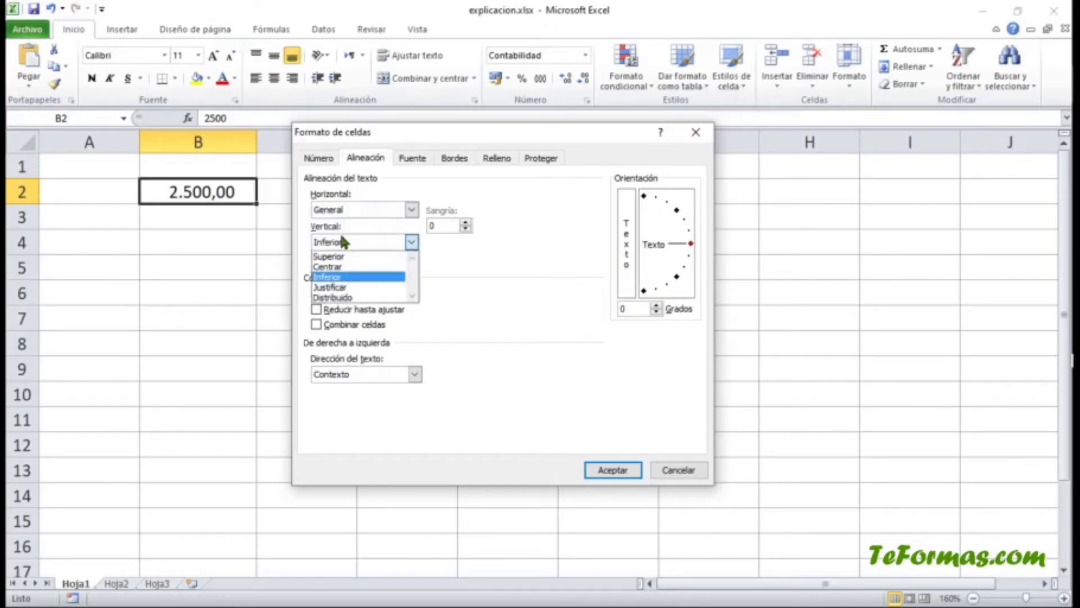
pyautogui.click(343, 242)
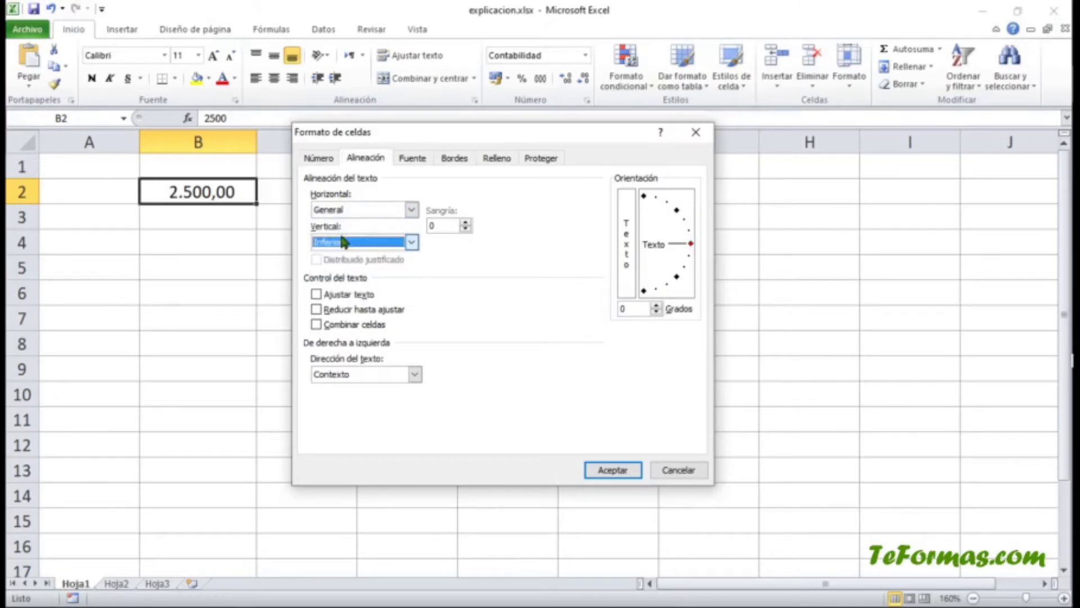
pyautogui.moveTo(688, 244)
pyautogui.mouseDown()
pyautogui.moveTo(655, 205)
pyautogui.moveTo(682, 243)
pyautogui.mouseUp()
pyautogui.click(638, 306)
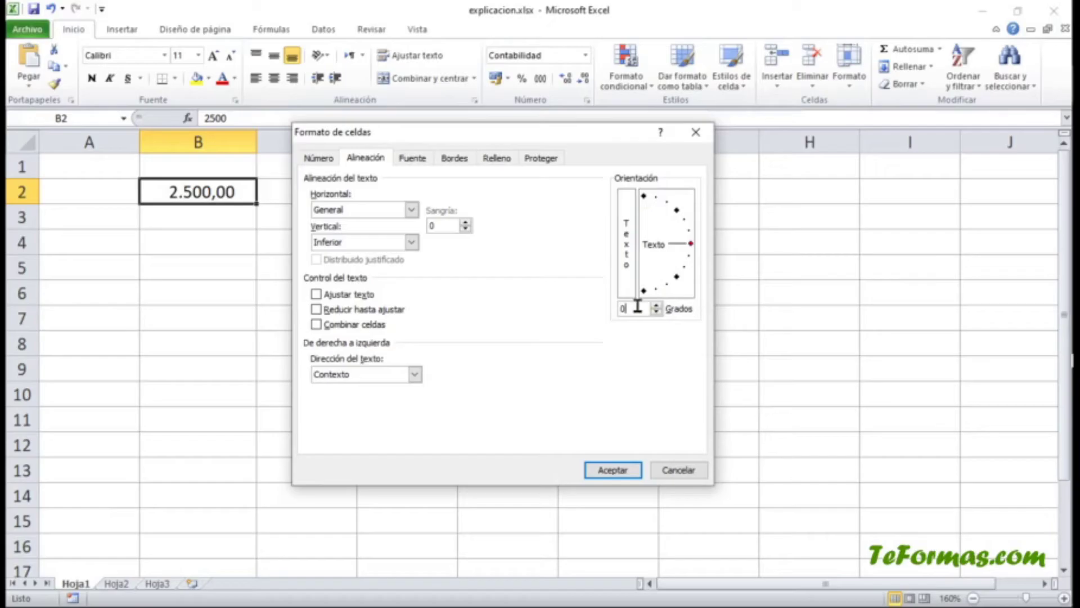
pyautogui.click(369, 296)
pyautogui.click(369, 296)
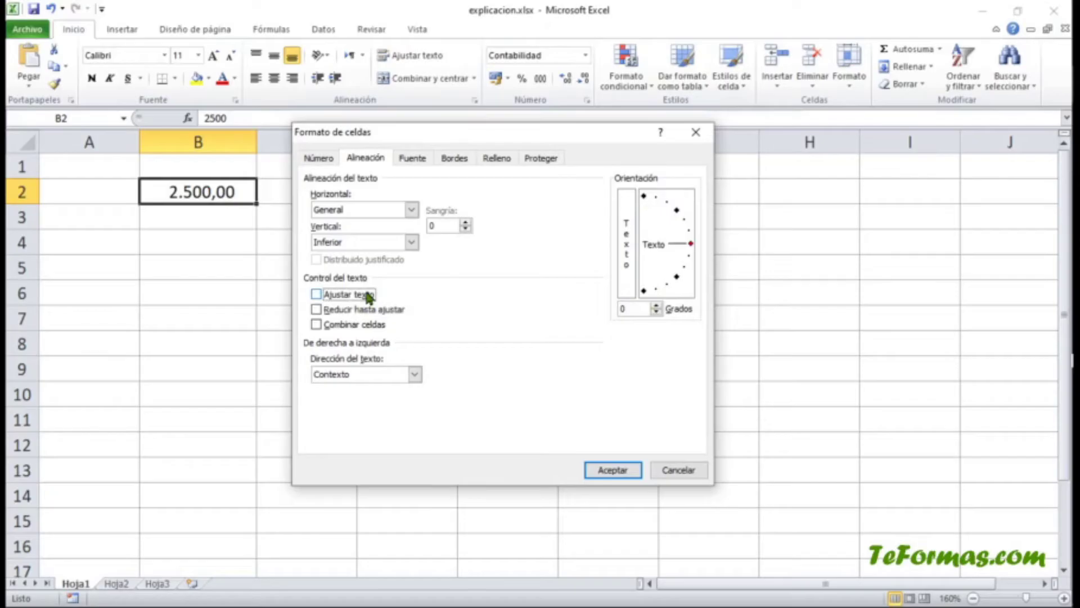
pyautogui.click(666, 472)
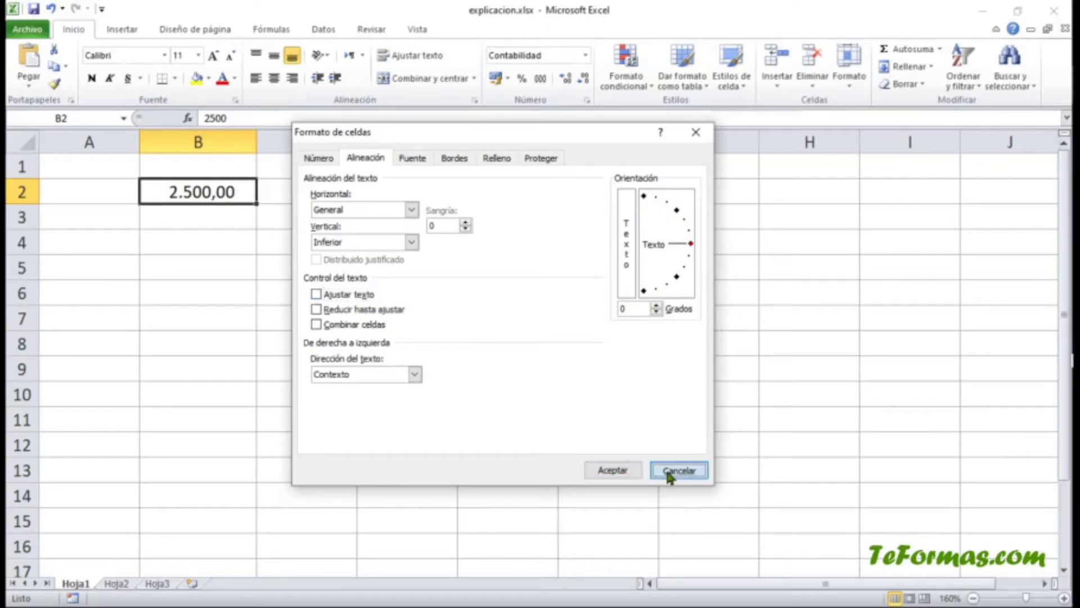
# Step: Enter the text "Hola a todo el mundo" in cell C2
pyautogui.click(323, 184)
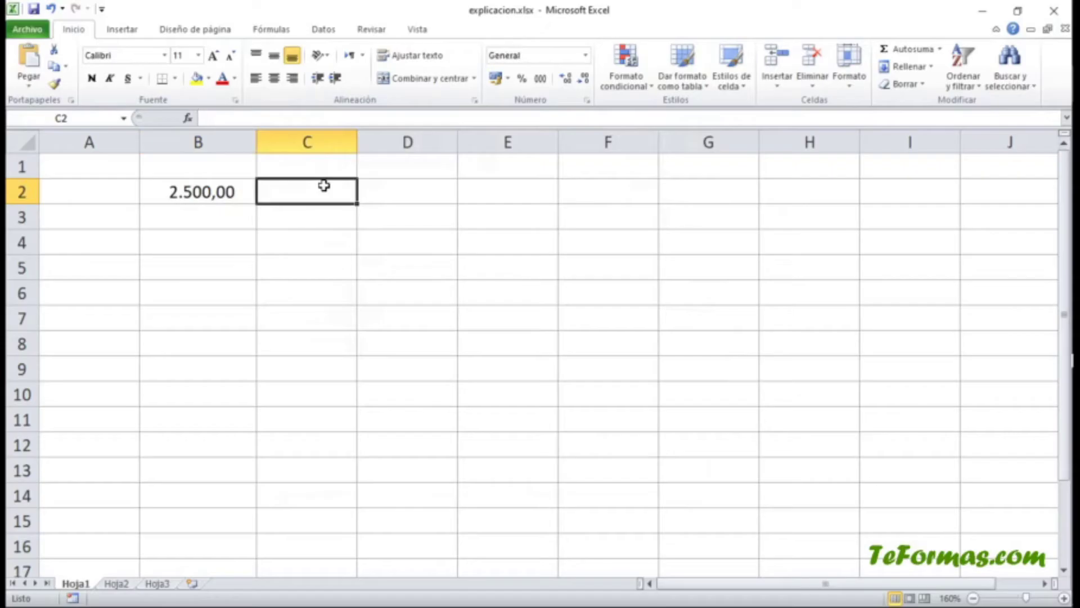
pyautogui.write('Hola ')
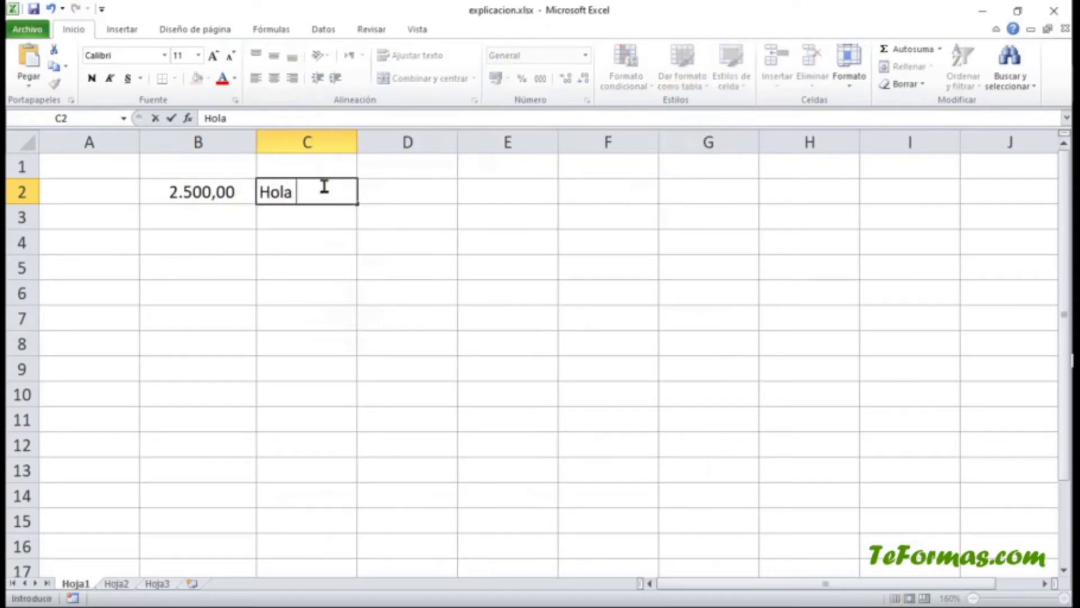
pyautogui.write('a todo e')
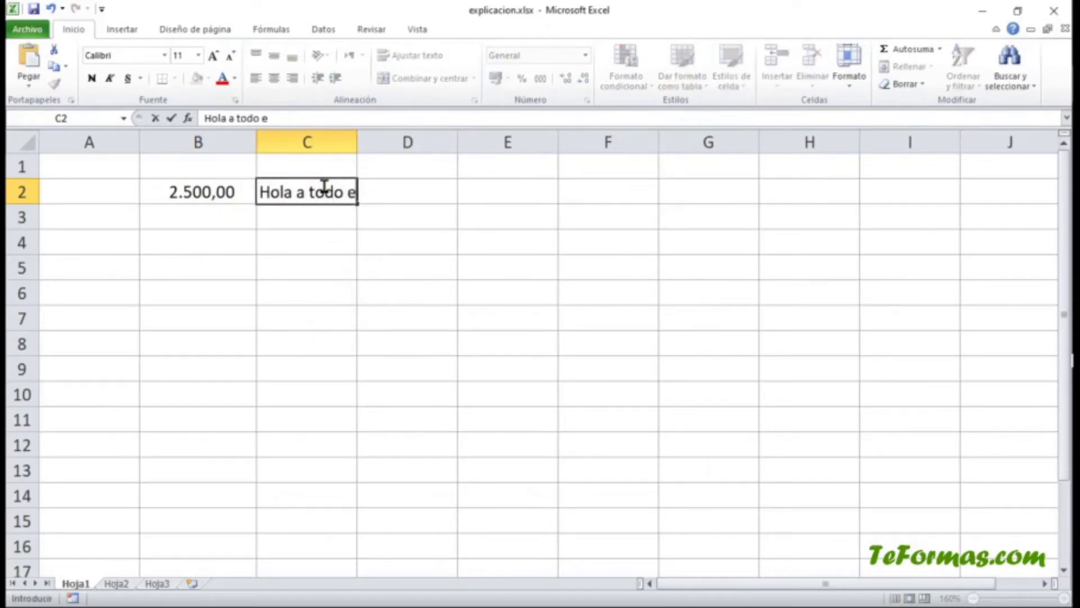
pyautogui.write('l mun')
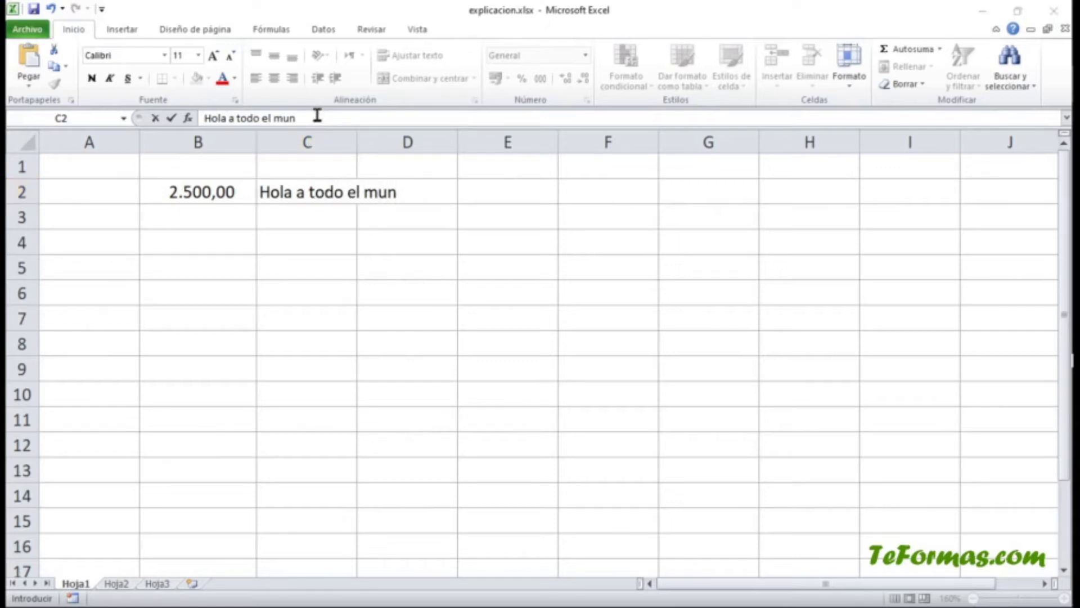
pyautogui.write('do')
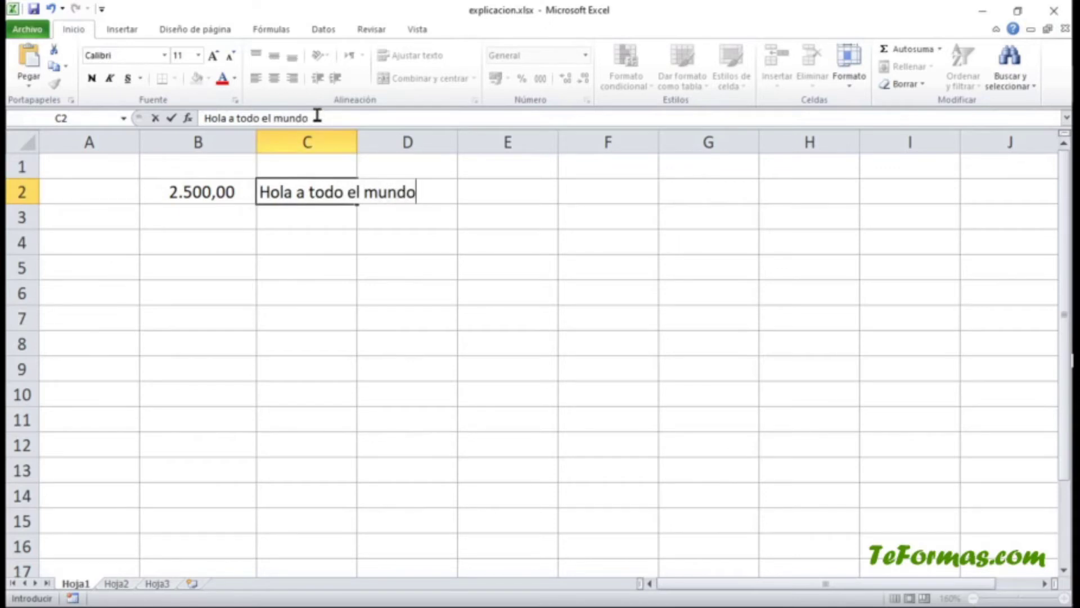
pyautogui.press('Return')
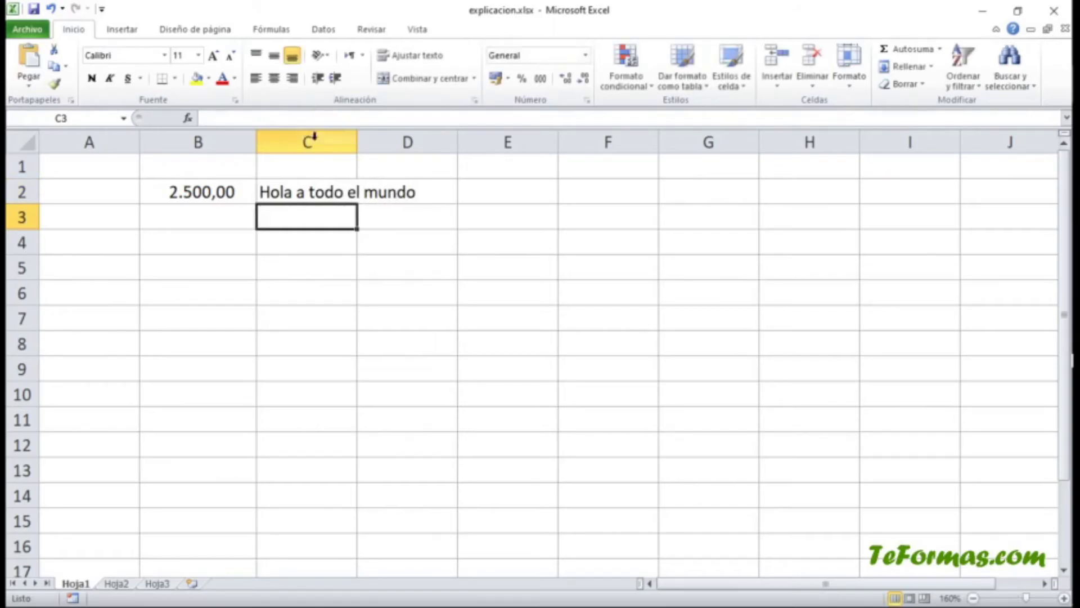
# Step: Wrap the text in cell C2, turn the wrapping off again, and look over the text orientation options
pyautogui.click(313, 193)
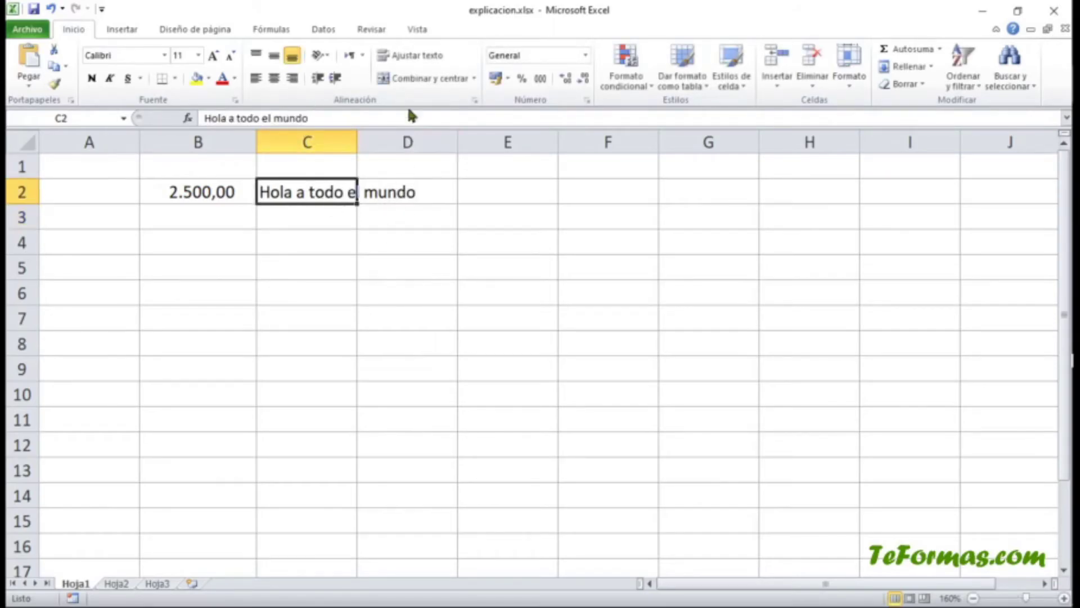
pyautogui.click(411, 58)
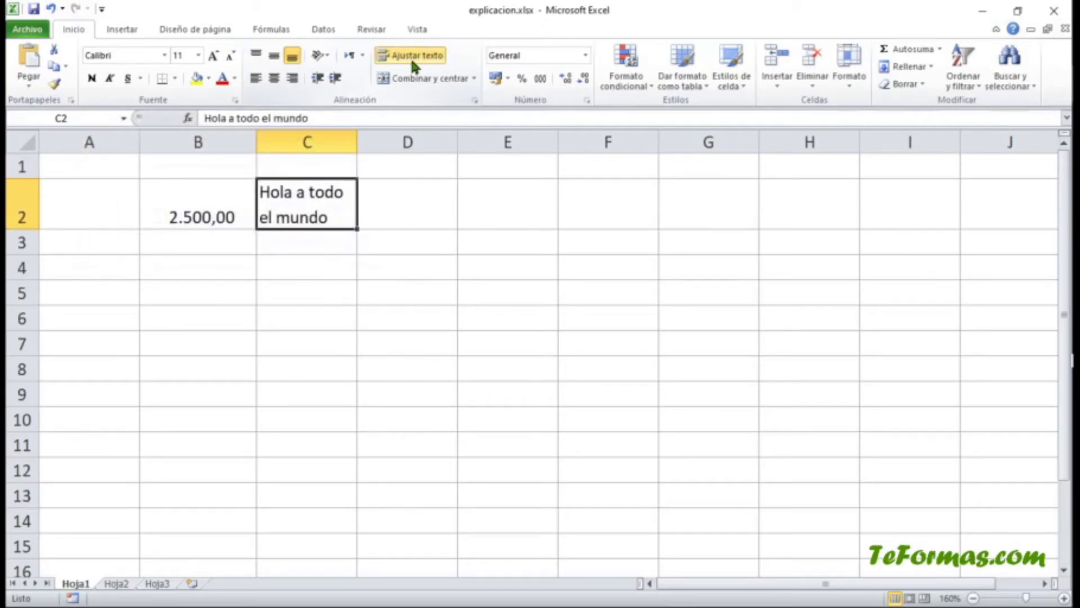
pyautogui.click(411, 57)
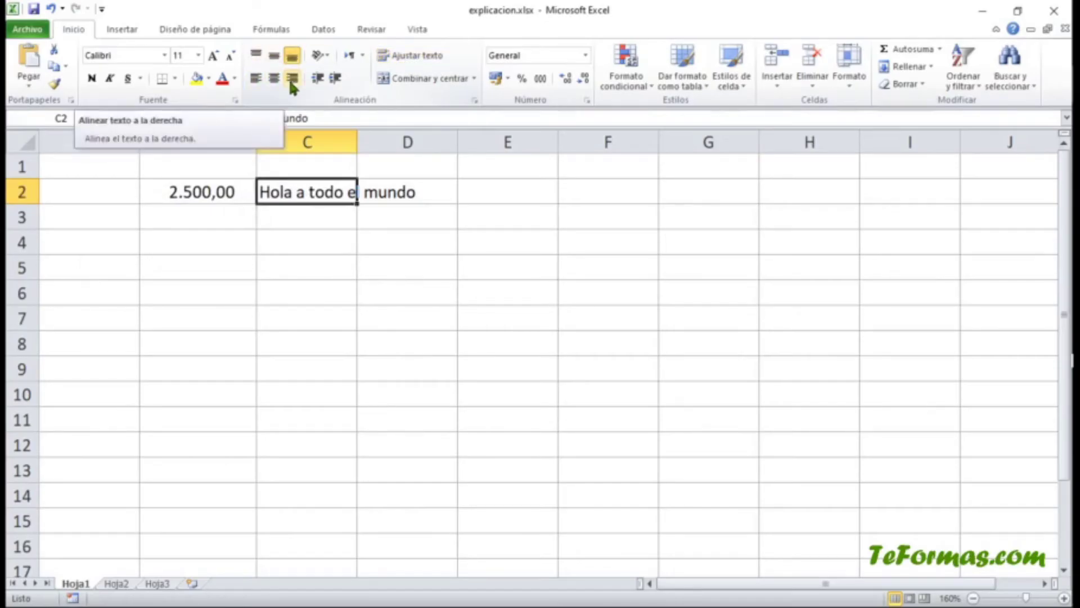
pyautogui.click(317, 59)
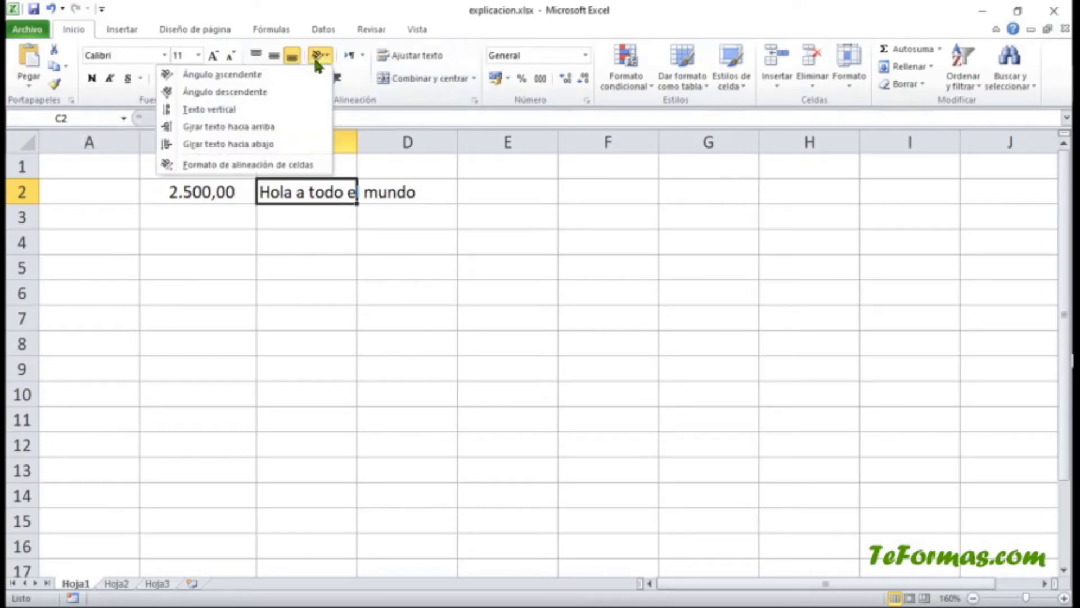
pyautogui.click(315, 57)
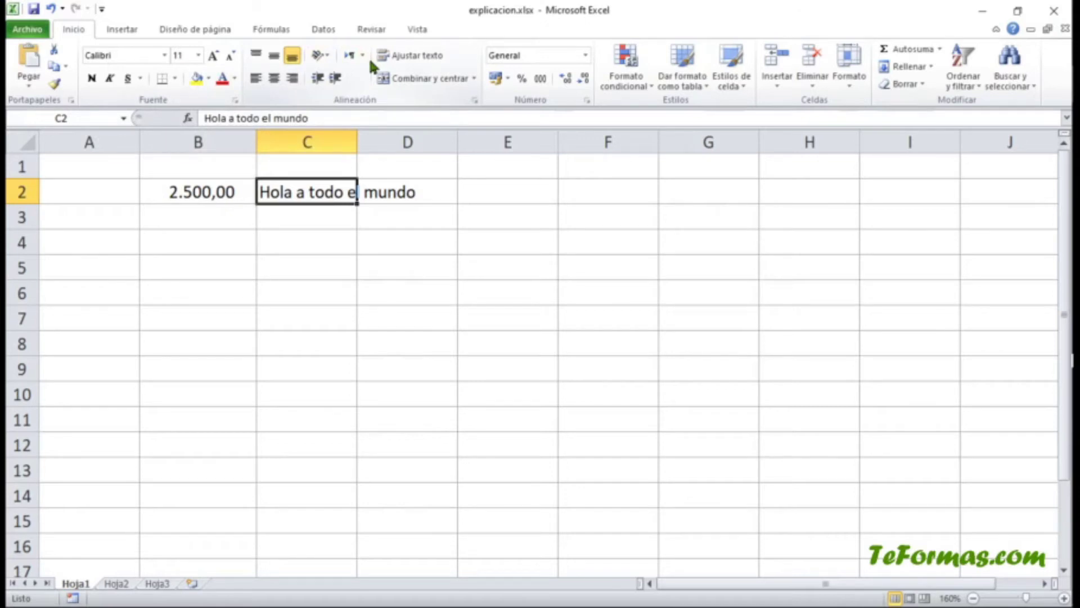
# Step: Apply the Reducir hasta ajustar text control to cell C2, and remove it again
pyautogui.click(477, 102)
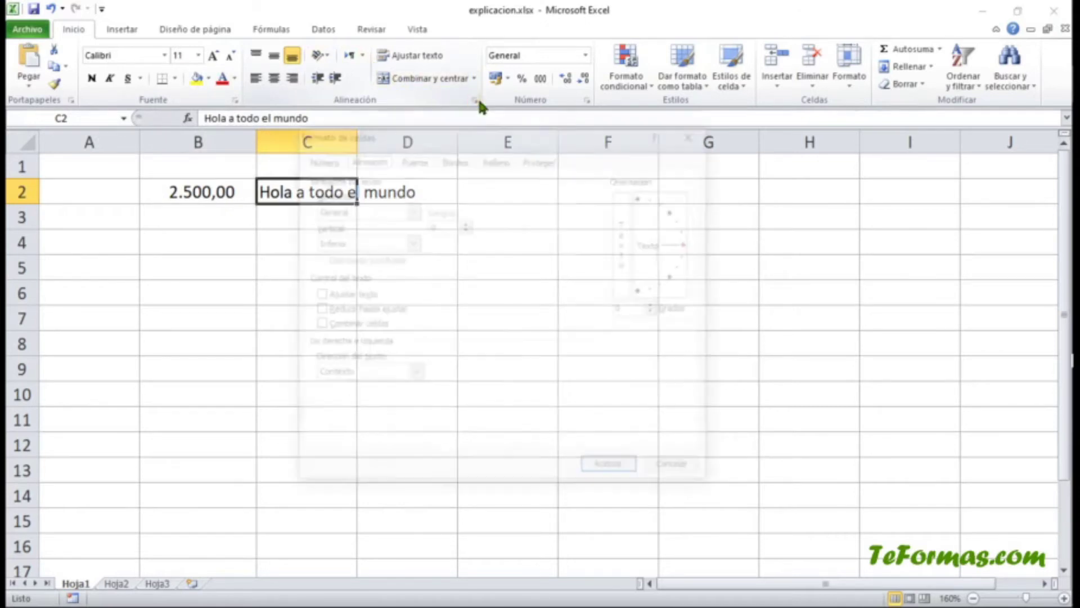
pyautogui.moveTo(414, 137); pyautogui.dragTo(482, 141)
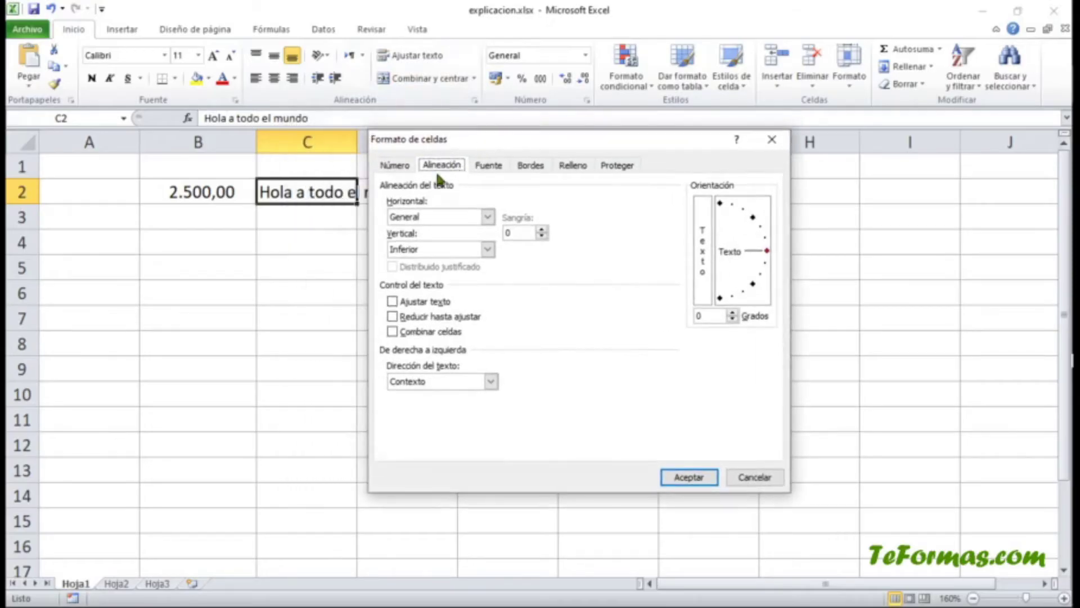
pyautogui.click(407, 324)
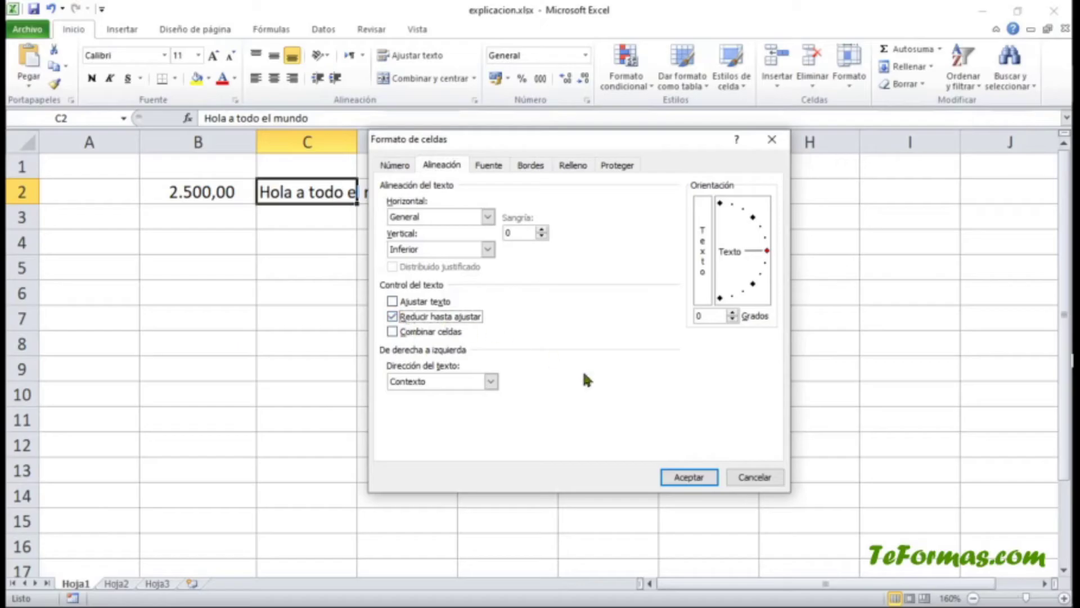
pyautogui.click(678, 476)
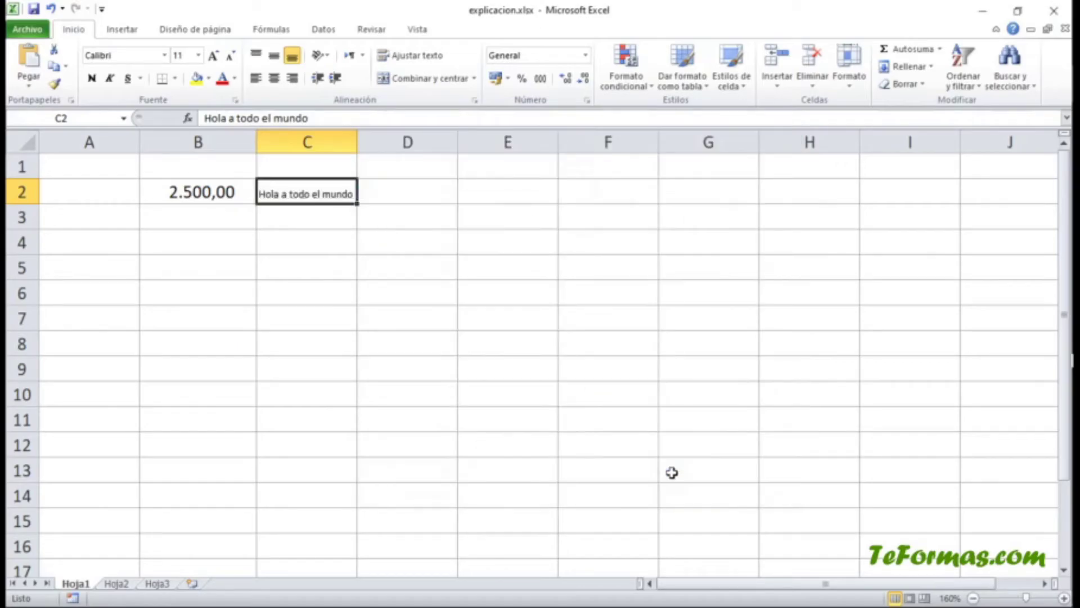
pyautogui.click(474, 101)
pyautogui.click(423, 320)
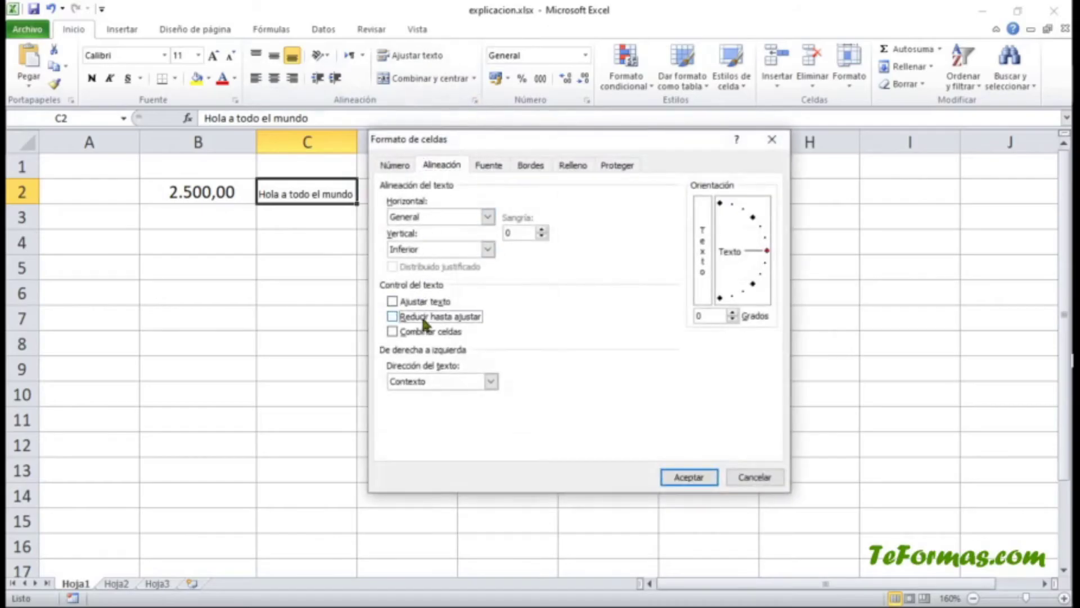
pyautogui.click(689, 477)
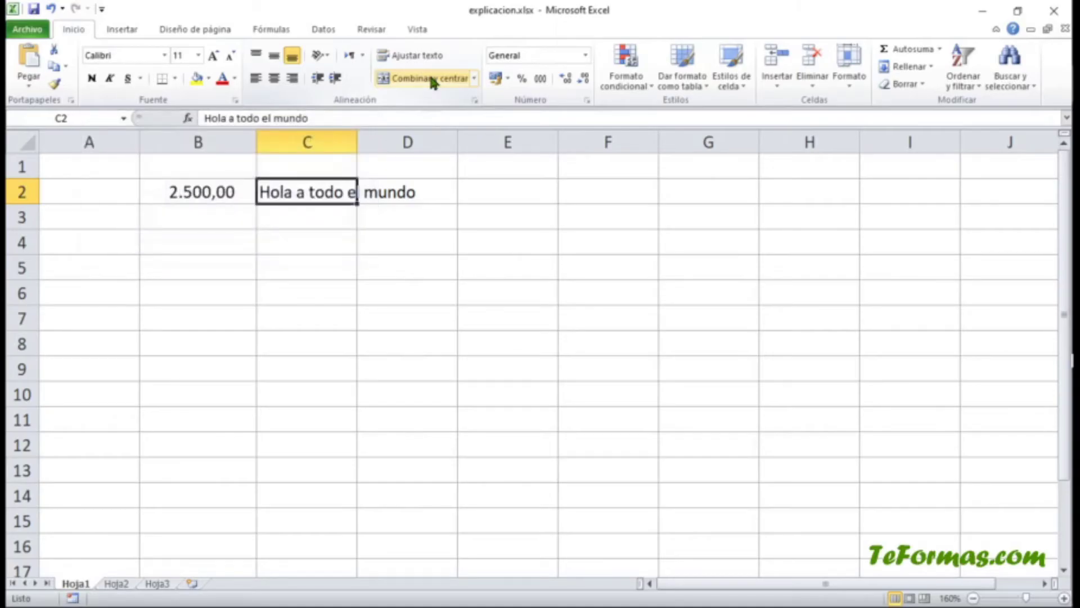
# Step: Examine the font, style, size, underline, color and effect settings in the cell format dialog for C2, leaving without changes
pyautogui.click(235, 102)
pyautogui.moveTo(435, 146); pyautogui.dragTo(501, 174)
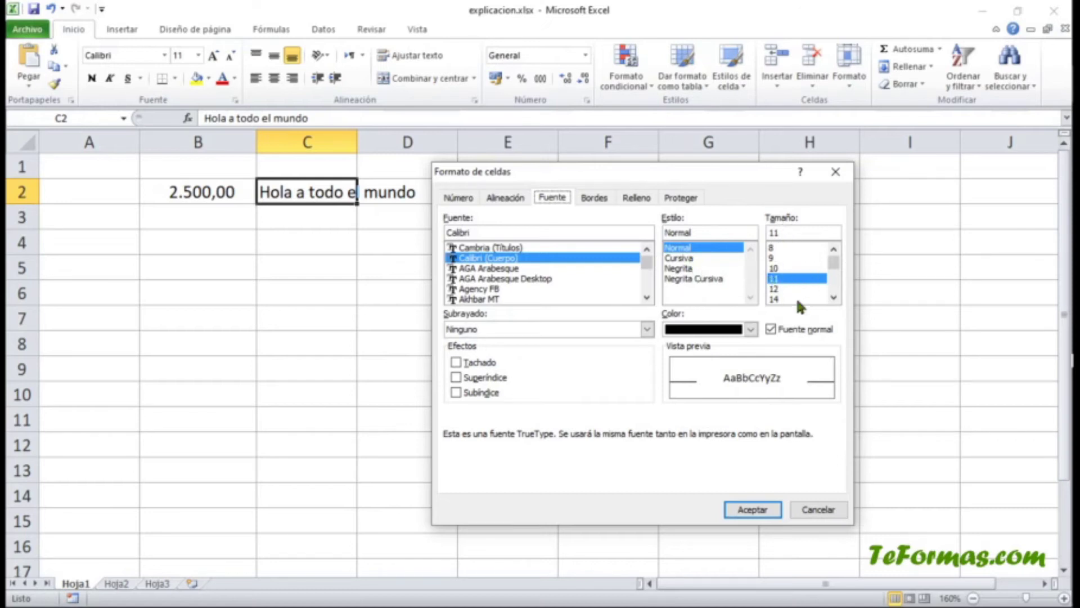
pyautogui.click(640, 330)
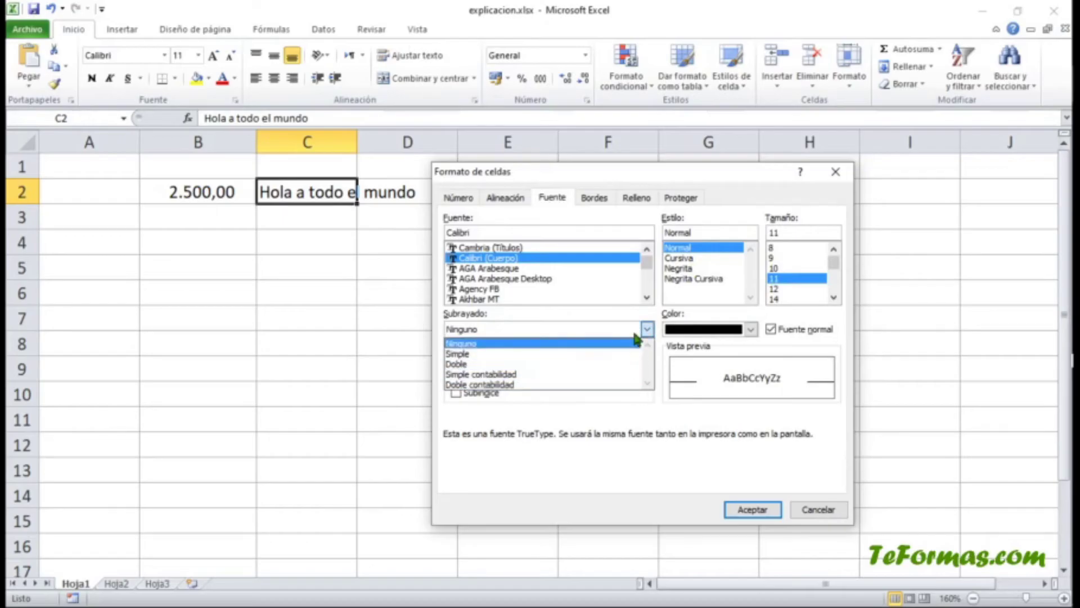
pyautogui.click(636, 342)
pyautogui.click(687, 332)
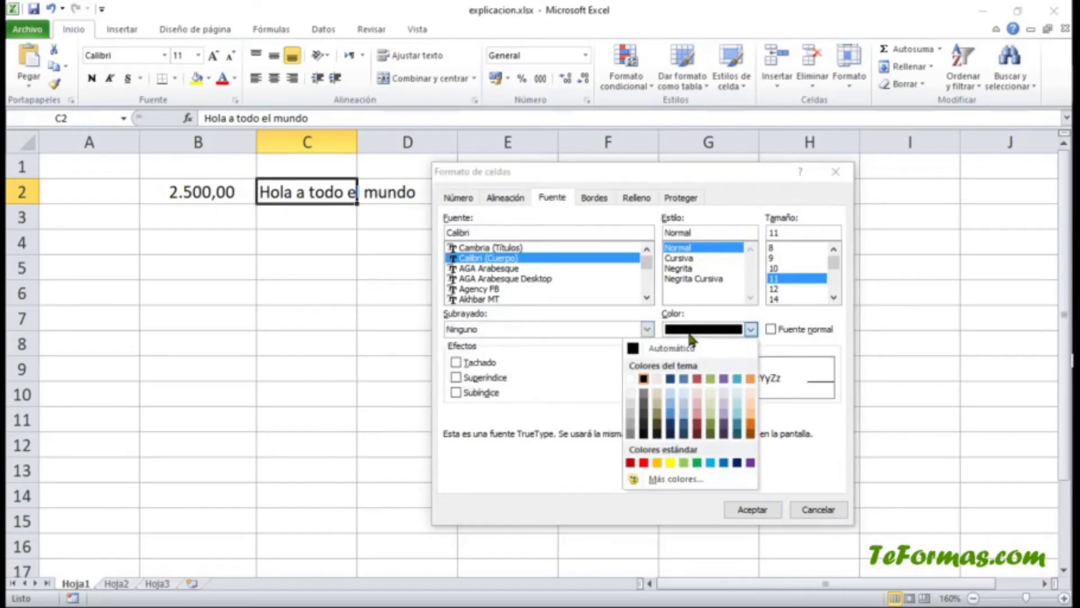
pyautogui.click(691, 348)
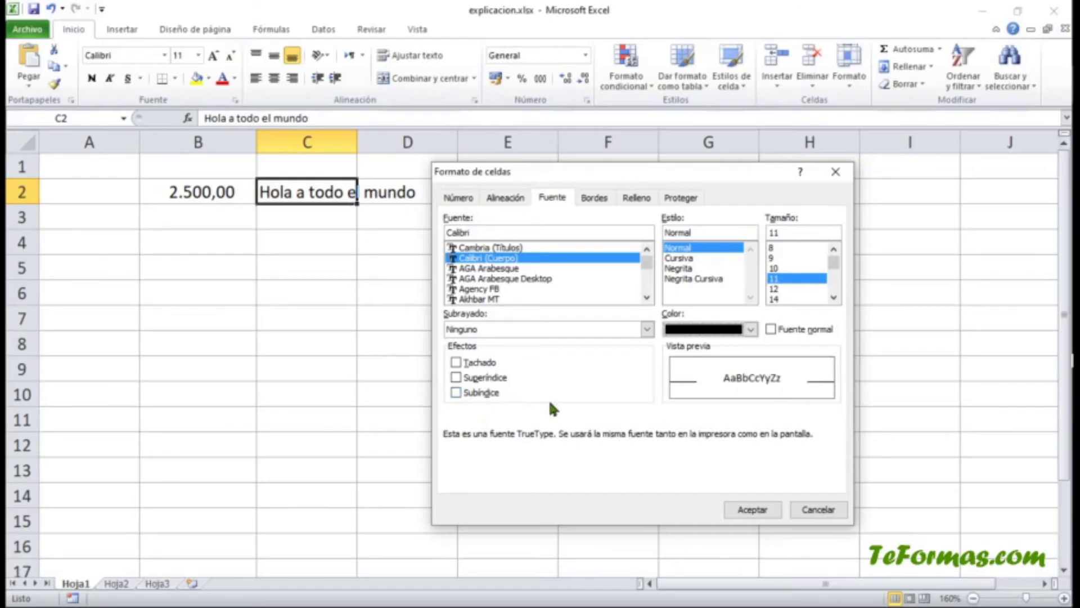
pyautogui.click(817, 510)
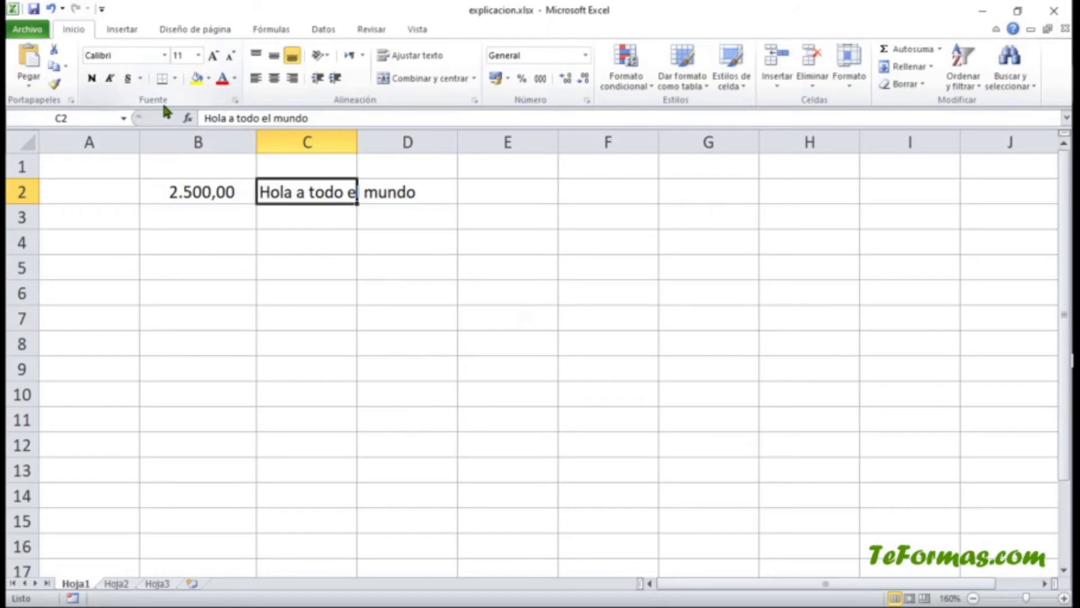
# Step: Review the quick font, font size and effect options for cell C2 and the matching font settings dialog, leaving without changes
pyautogui.click(164, 55)
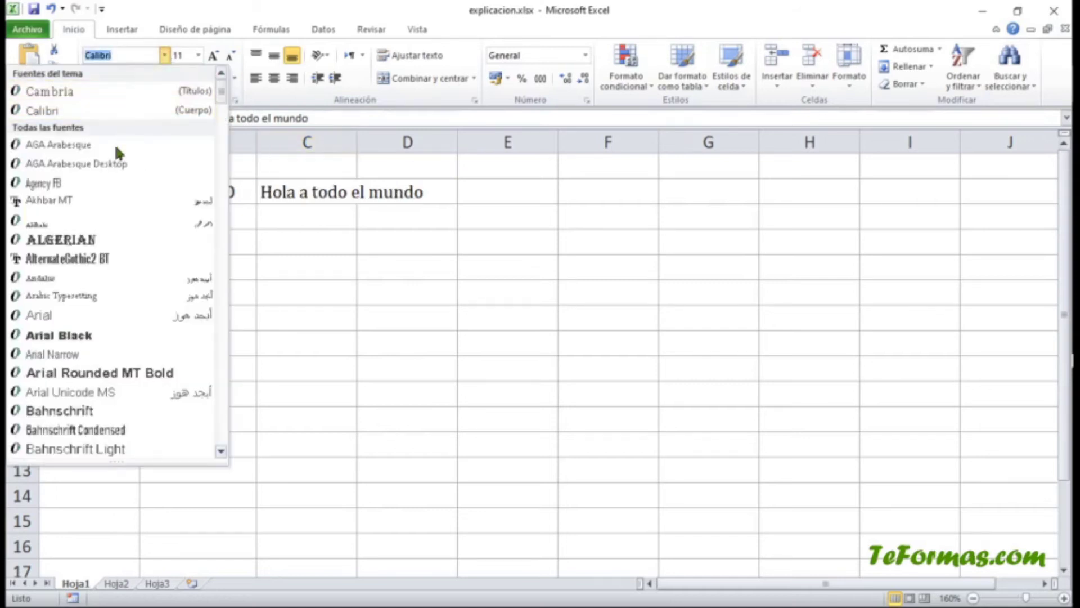
pyautogui.click(200, 54)
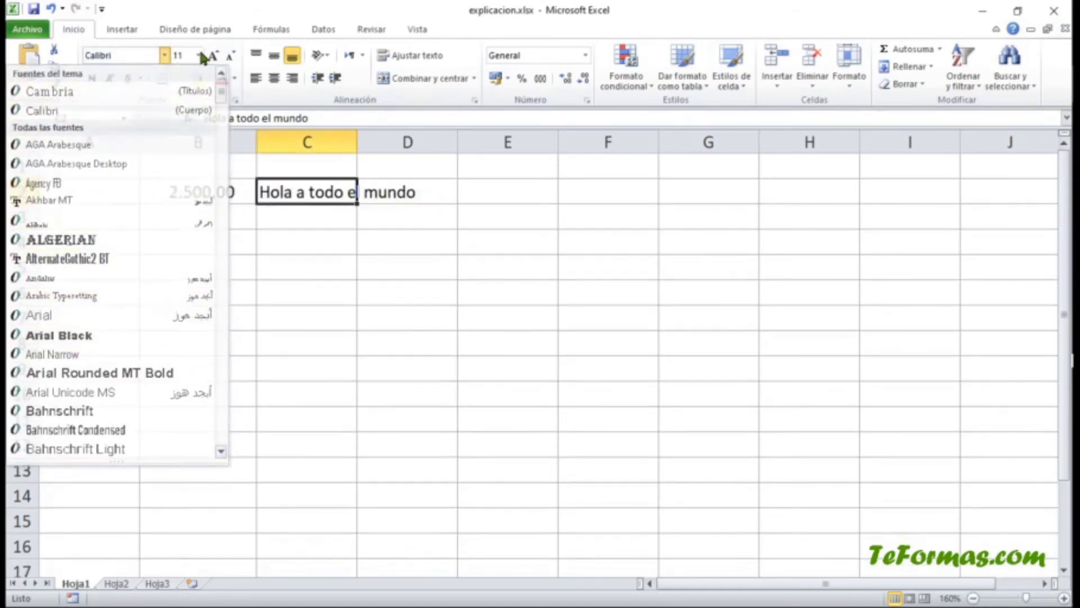
pyautogui.click(201, 55)
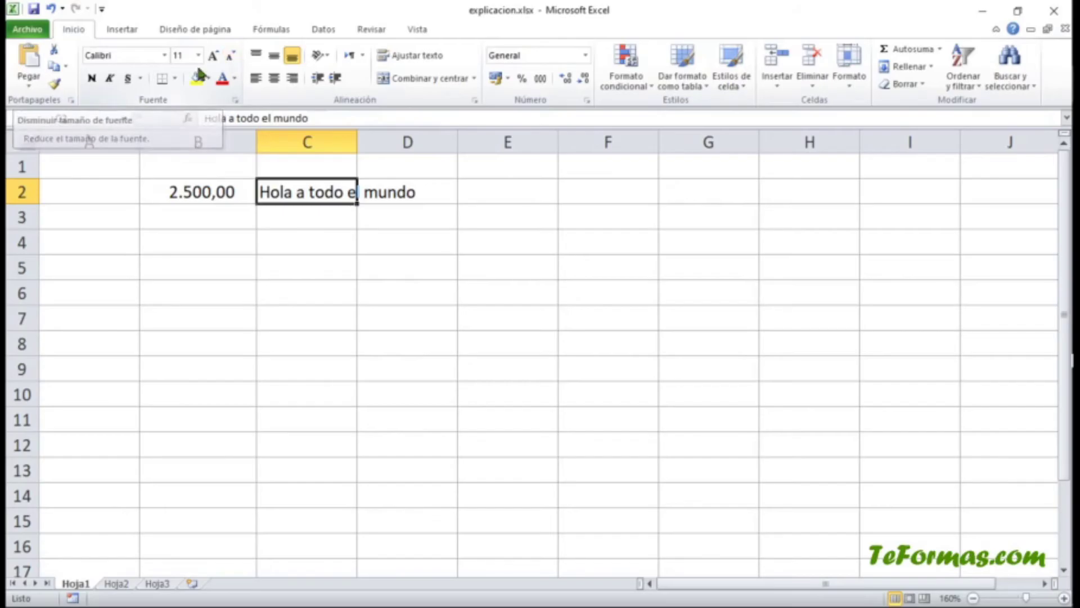
pyautogui.click(236, 100)
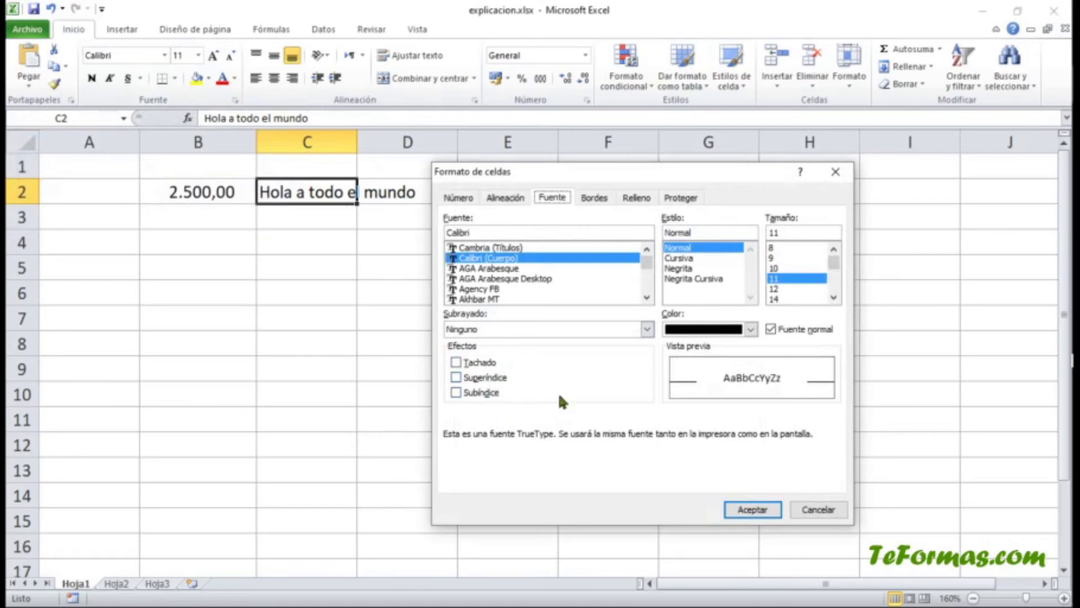
pyautogui.click(820, 510)
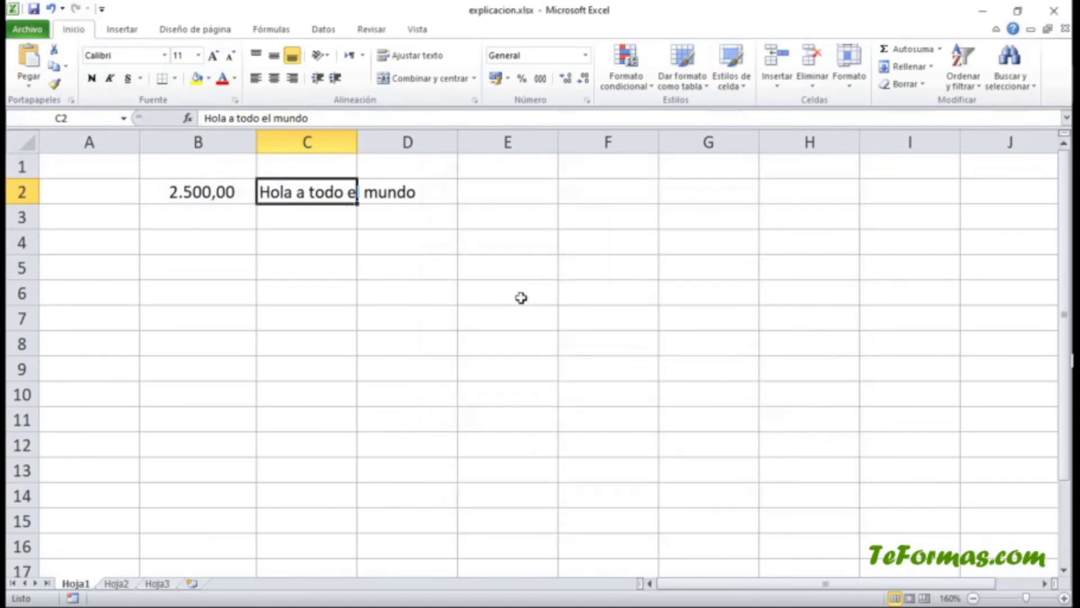
# Step: Enter the text "m2" in cell C4
pyautogui.click(280, 246)
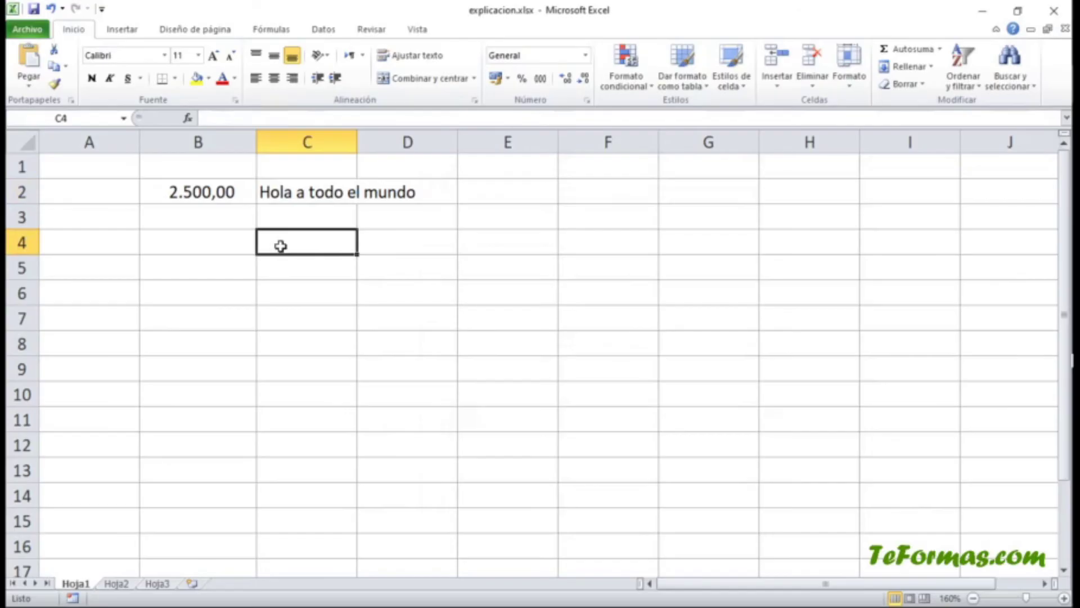
pyautogui.write('m')
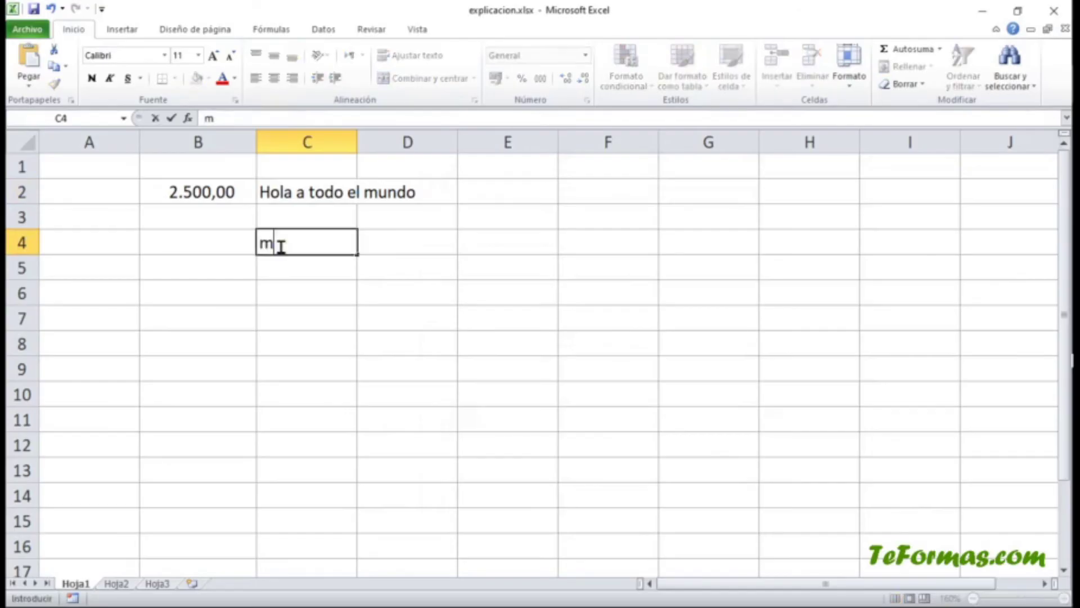
pyautogui.write('2')
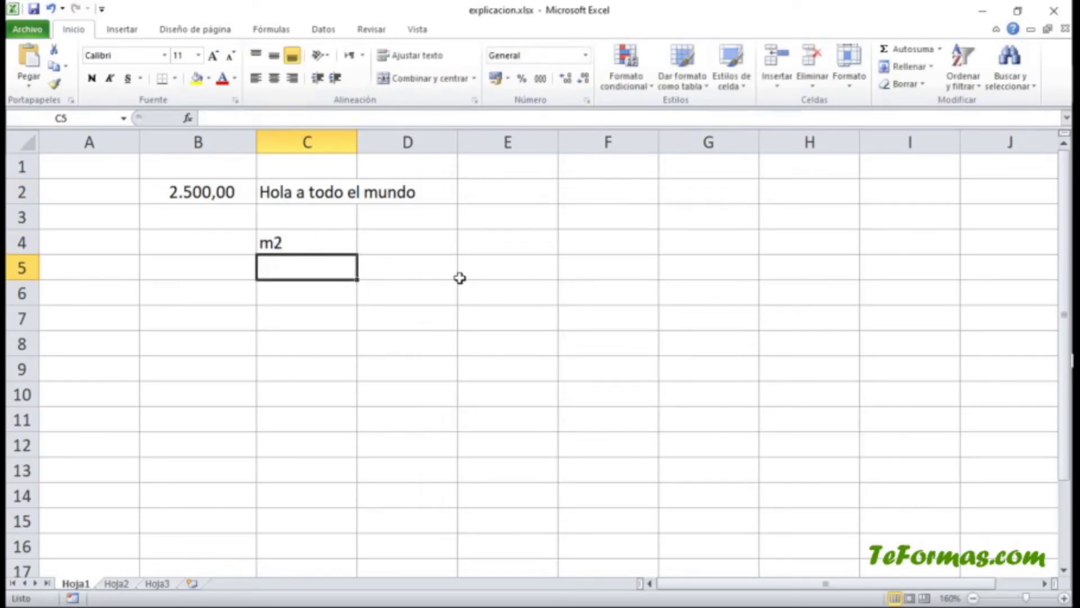
# Step: Format only the 2 of "m2" in cell C4 as superscript (Superíndice)
pyautogui.click(319, 247)
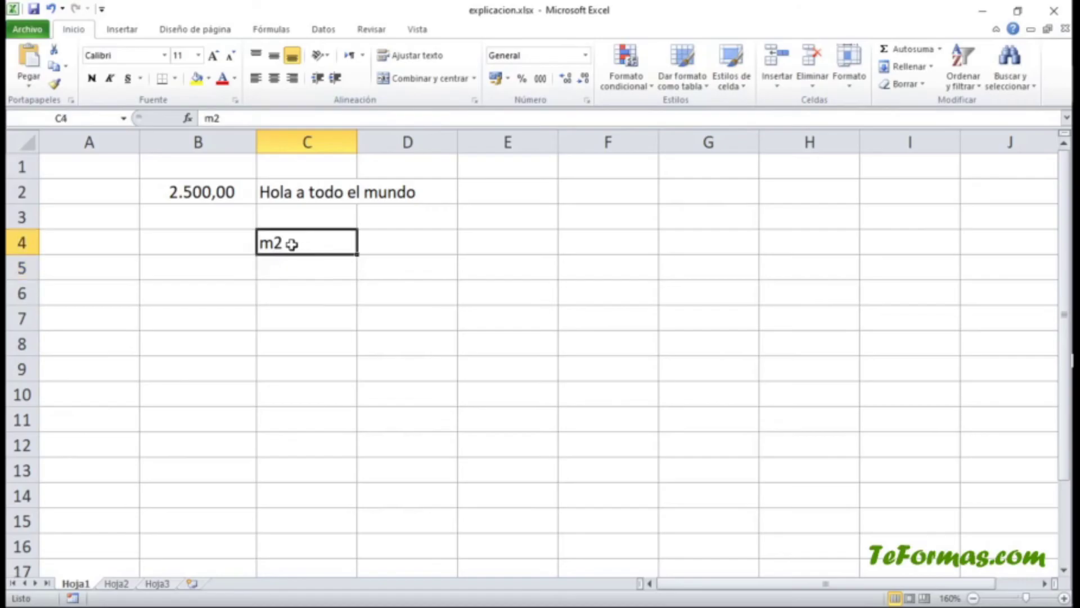
pyautogui.doubleClick(276, 240)
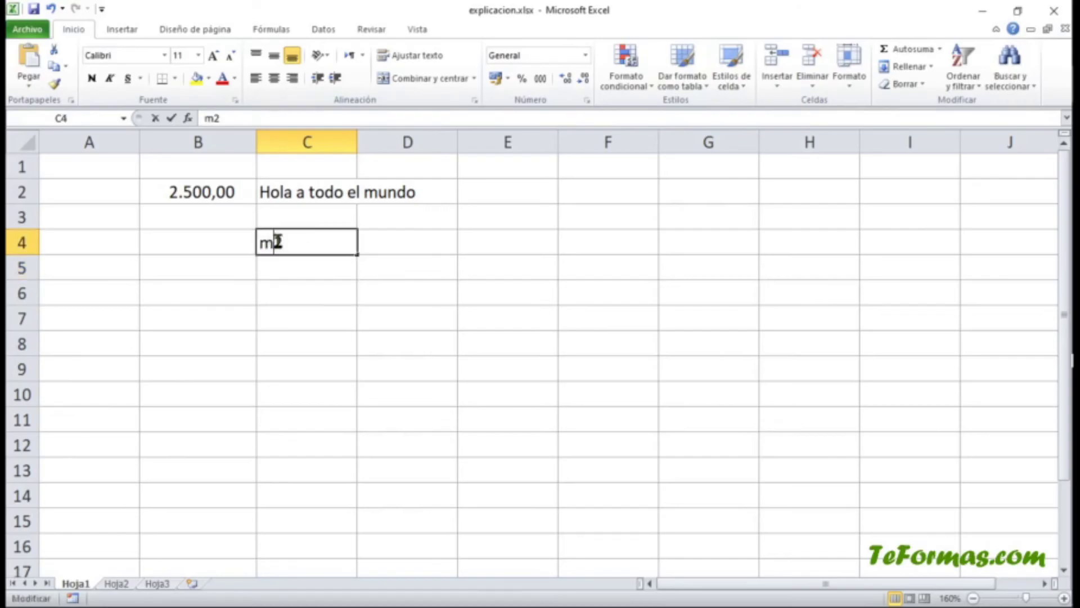
pyautogui.moveTo(274, 241); pyautogui.dragTo(285, 242)
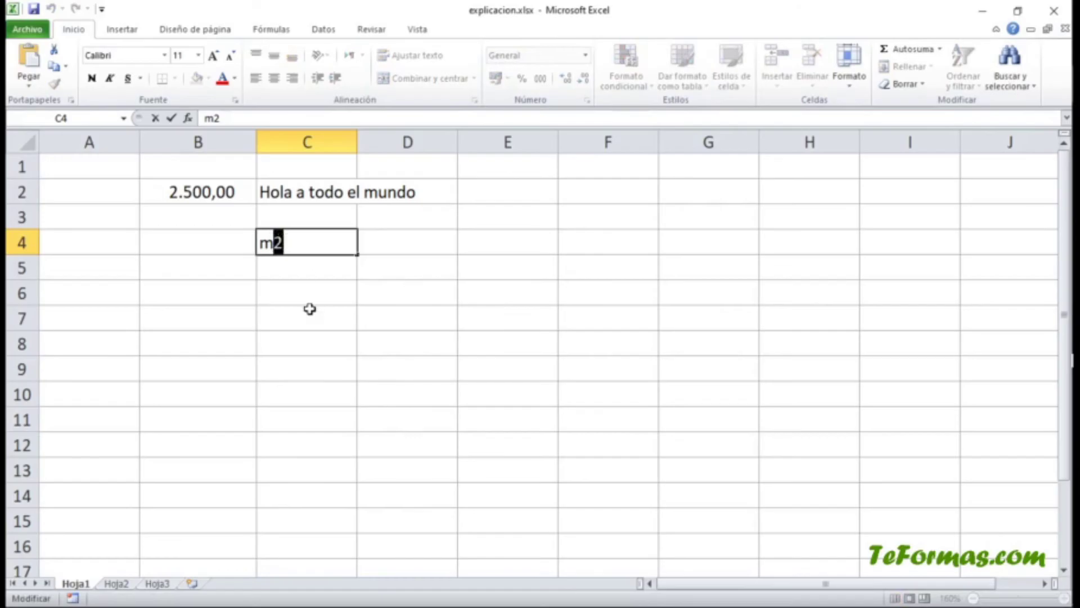
pyautogui.click(236, 99)
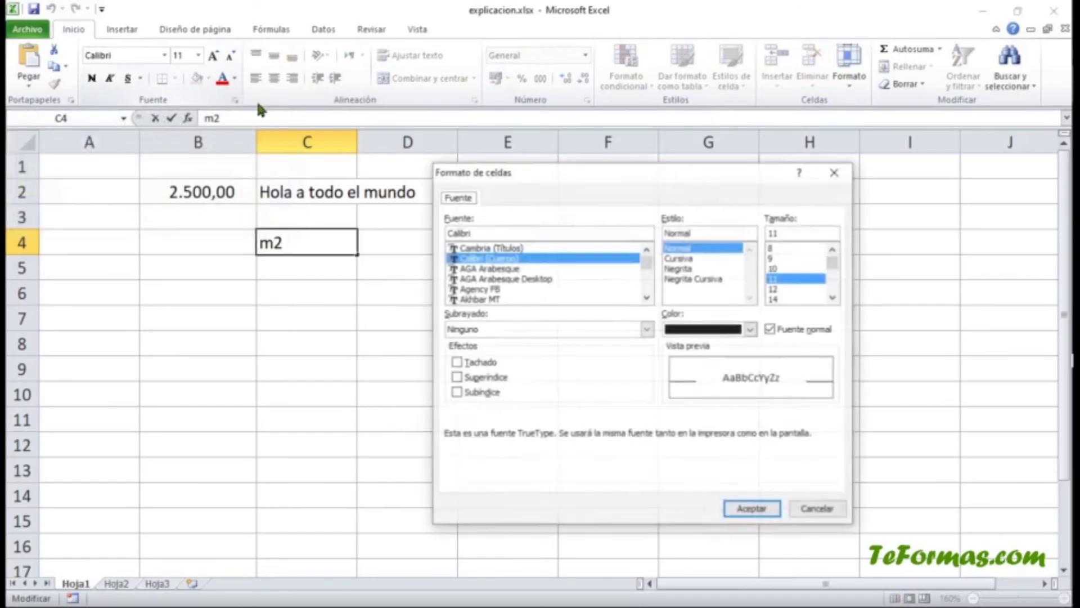
pyautogui.click(478, 381)
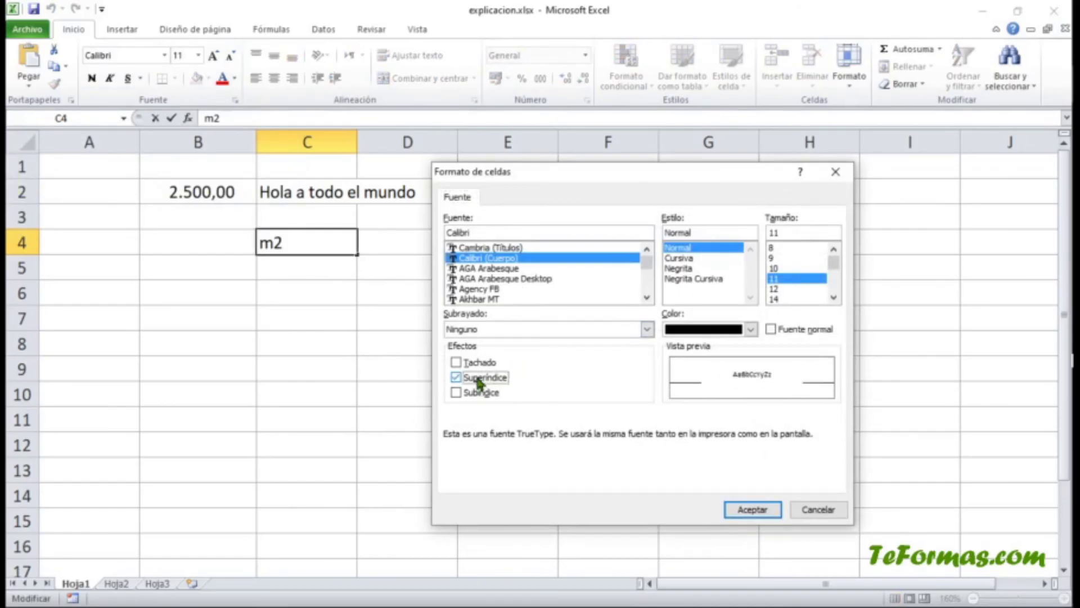
pyautogui.click(748, 510)
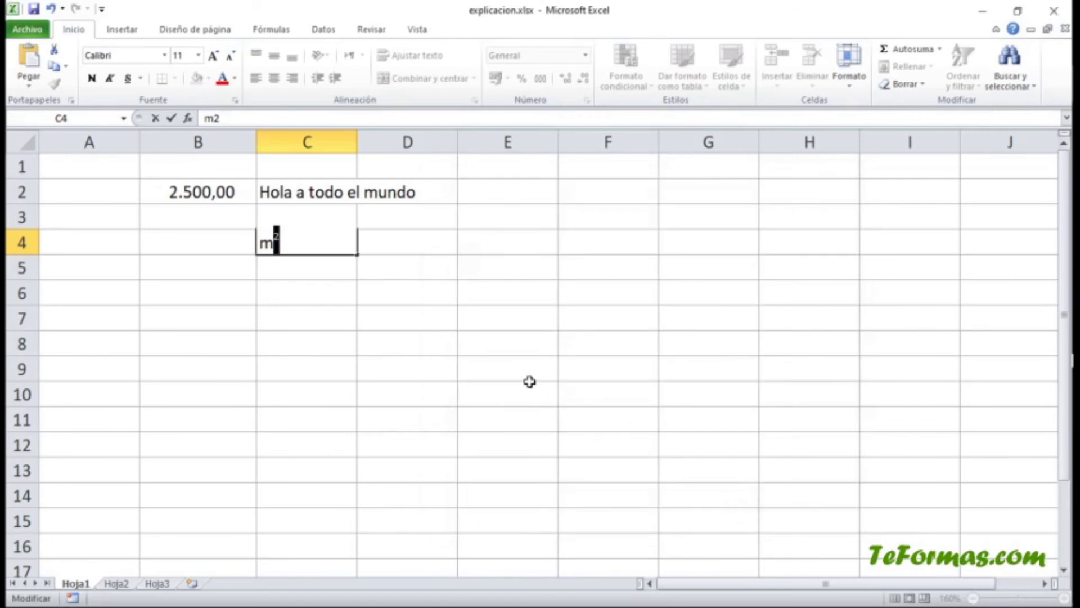
pyautogui.press('Return')
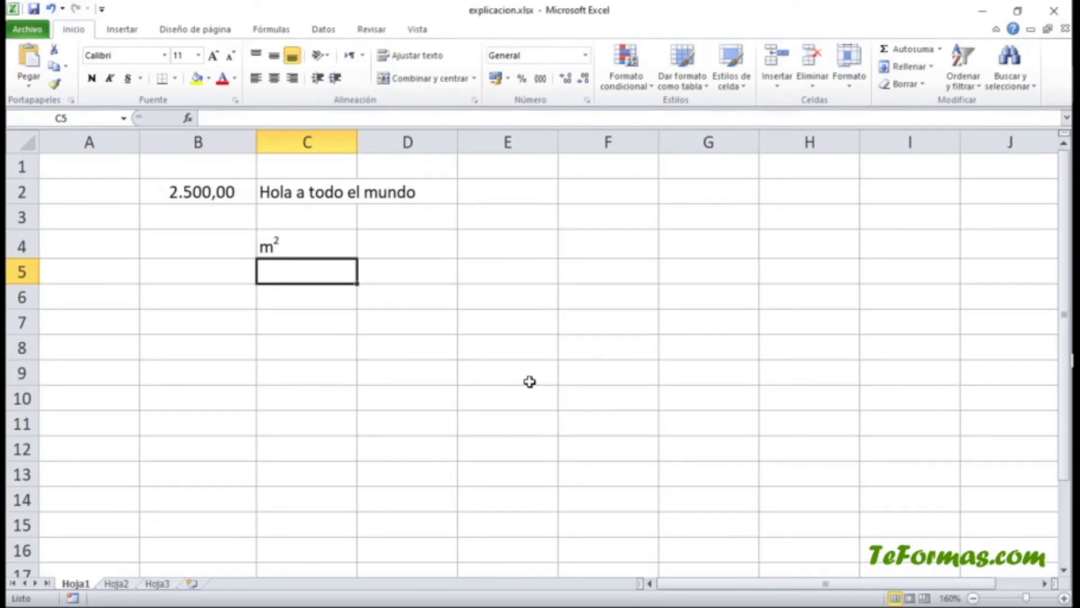
# Step: Enter the text "H2O" in cell C5, with a capital letter O at the end
pyautogui.write('H')
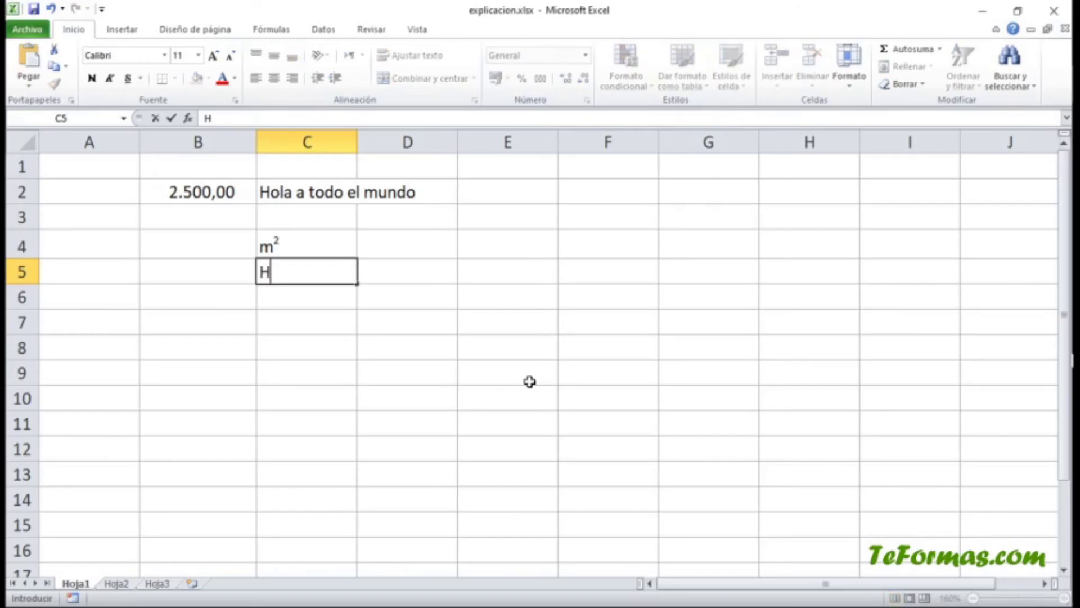
pyautogui.write('2')
pyautogui.write('0')
pyautogui.press('BackSpace')
pyautogui.write('o')
pyautogui.press('BackSpace')
pyautogui.write('O')
pyautogui.press('Return')
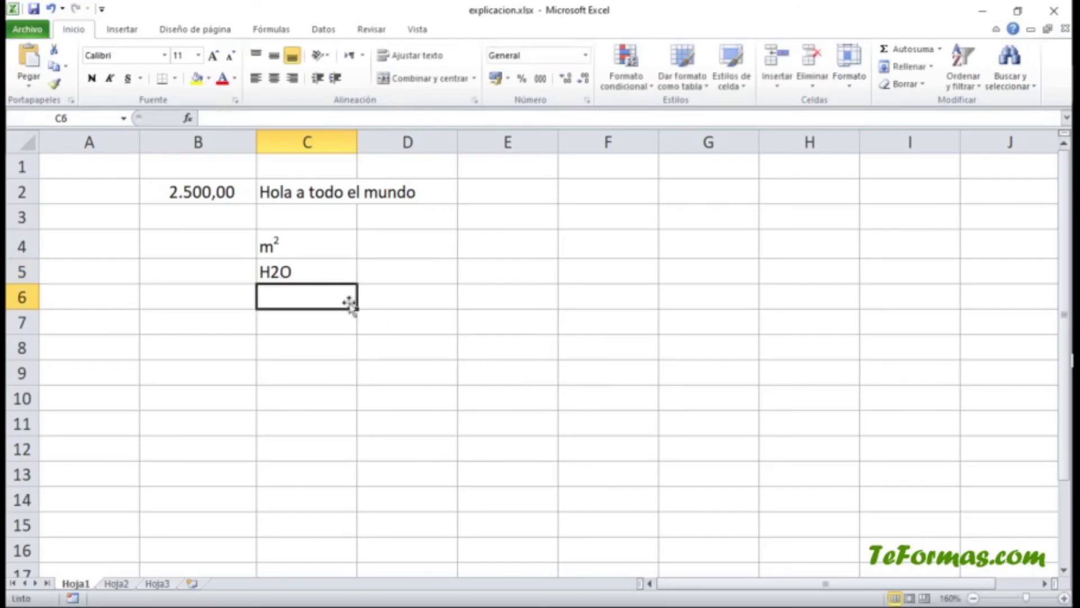
# Step: Format only the 2 of "H2O" in cell C5 as subscript (Subíndice)
pyautogui.click(281, 273)
pyautogui.doubleClick(279, 273)
pyautogui.moveTo(270, 272); pyautogui.dragTo(280, 272)
pyautogui.click(235, 100)
pyautogui.click(489, 393)
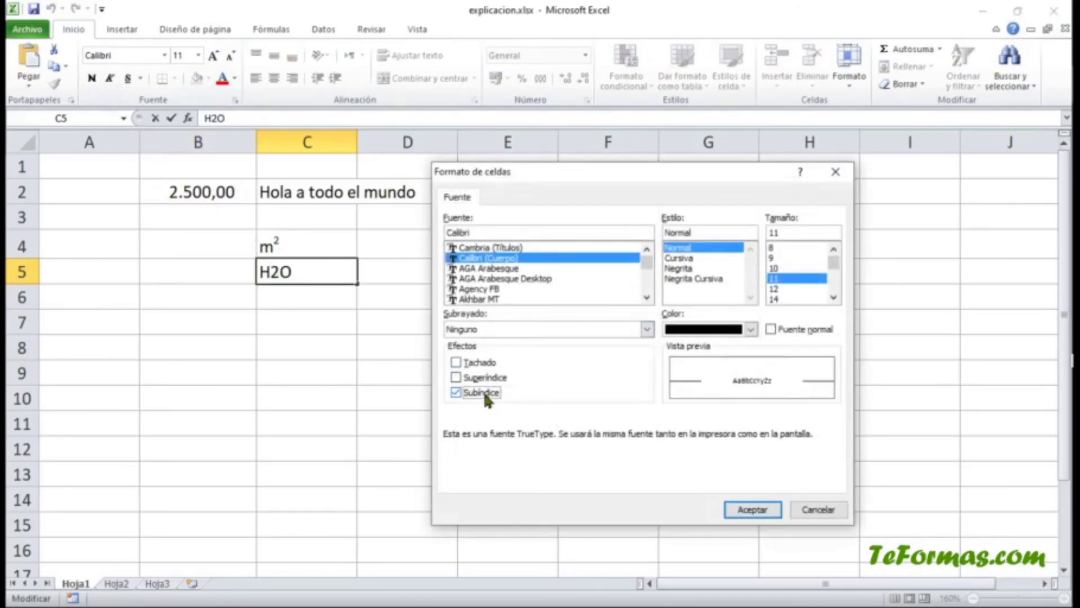
pyautogui.click(754, 509)
pyautogui.press('Return')
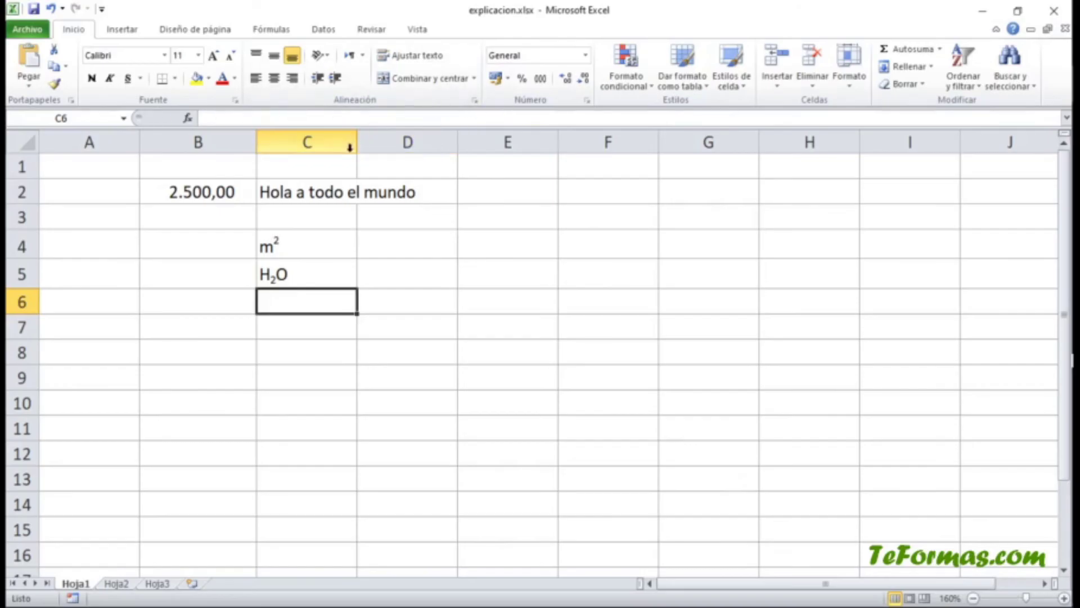
# Step: Set a thick outline border (Contorno) in the Automático color for the range B2:D9
pyautogui.moveTo(233, 196); pyautogui.dragTo(434, 379)
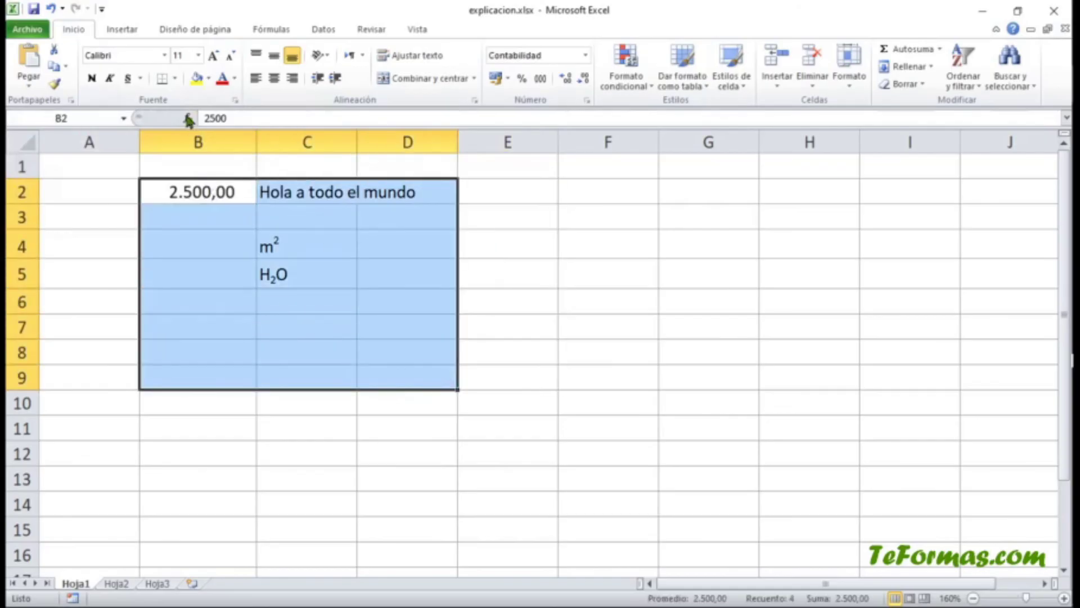
pyautogui.hotkey('ctrl', '1')
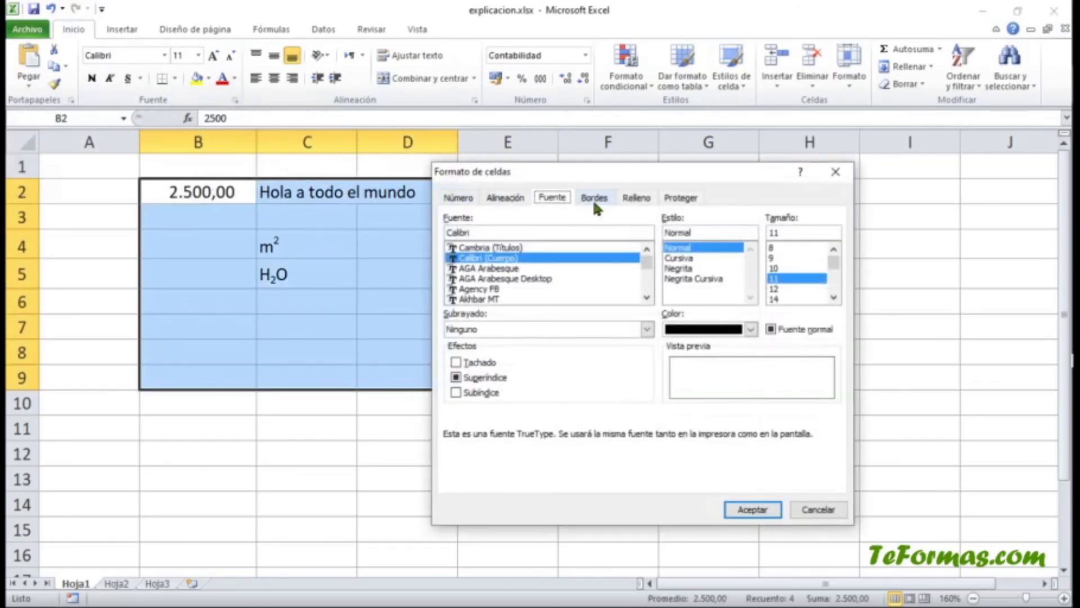
pyautogui.click(593, 198)
pyautogui.moveTo(591, 179); pyautogui.dragTo(677, 180)
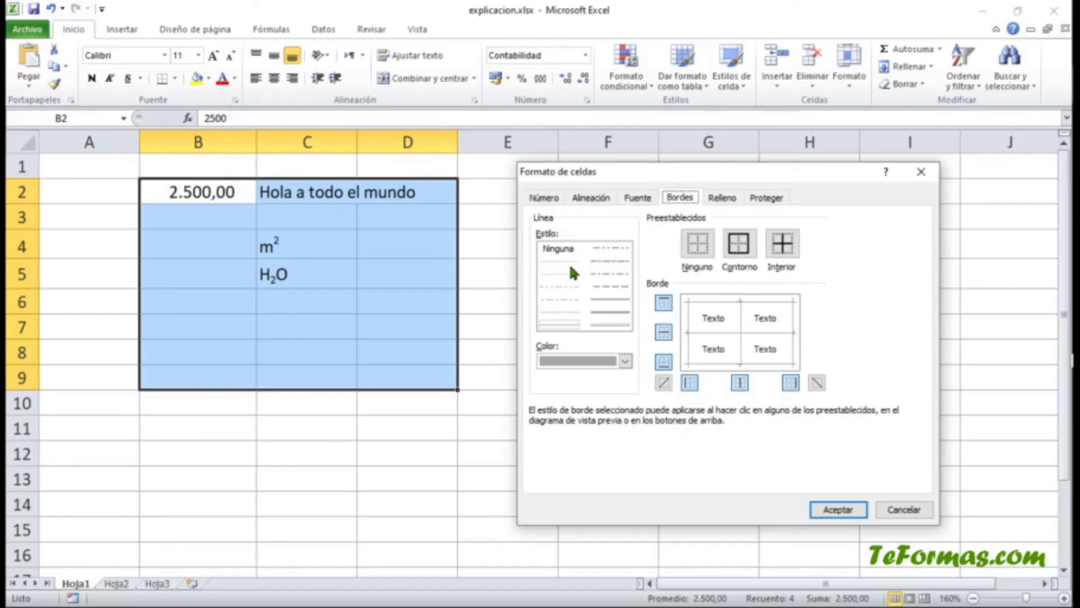
pyautogui.click(607, 314)
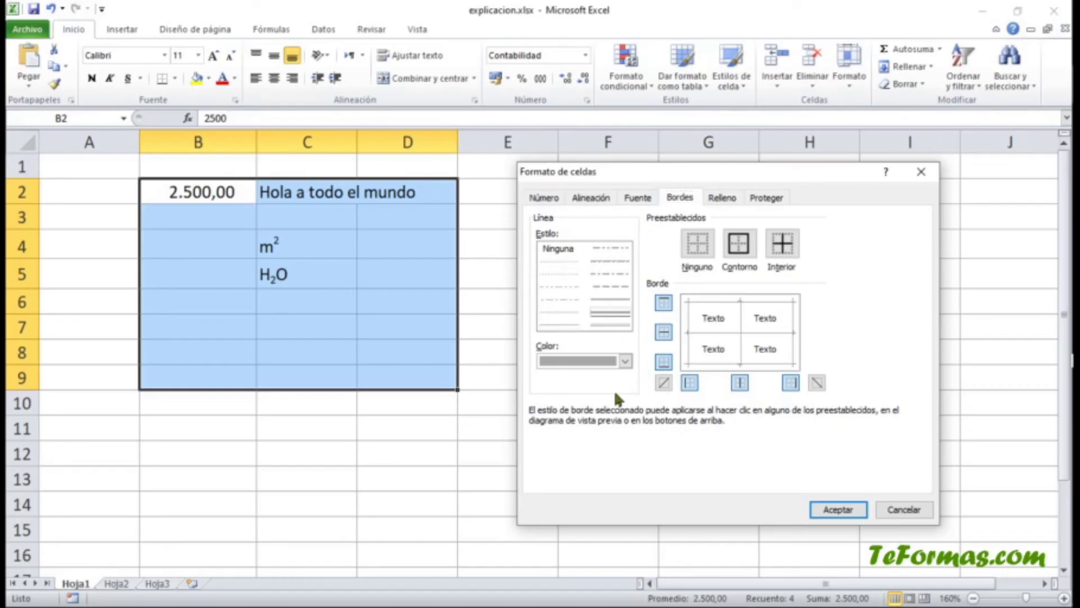
pyautogui.click(585, 365)
pyautogui.click(513, 380)
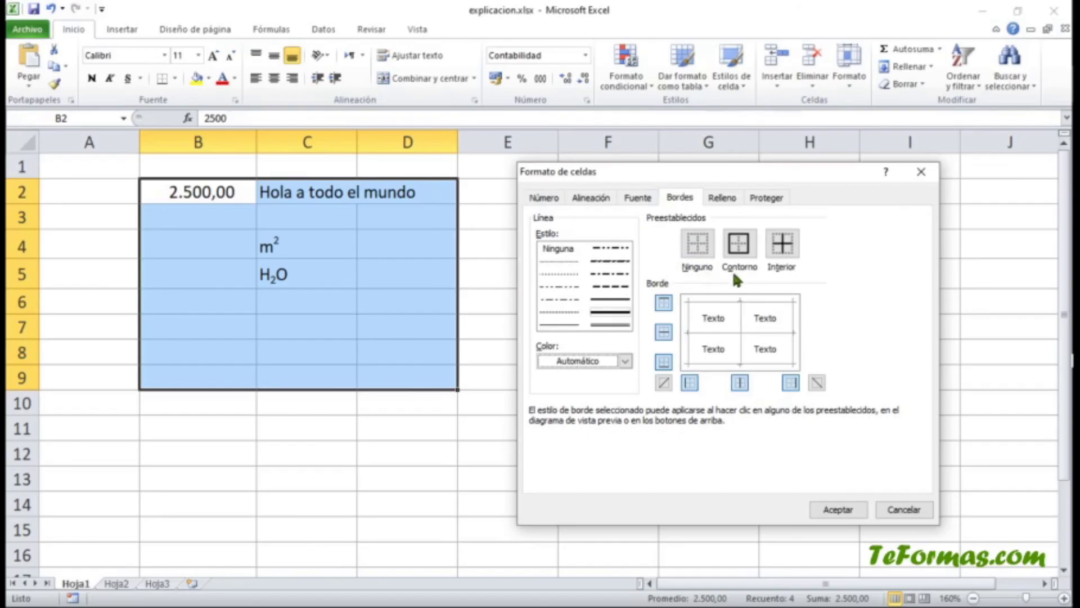
pyautogui.click(734, 248)
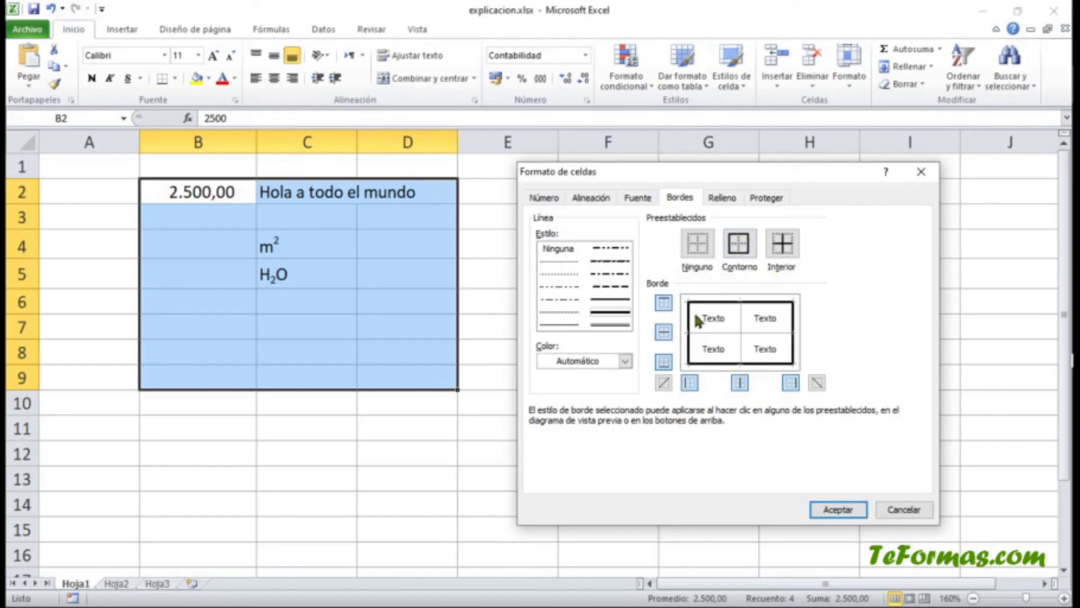
# Step: Add thin horizontal and vertical inner borders to B2:D9 and apply the border settings
pyautogui.click(573, 323)
pyautogui.click(664, 332)
pyautogui.click(744, 386)
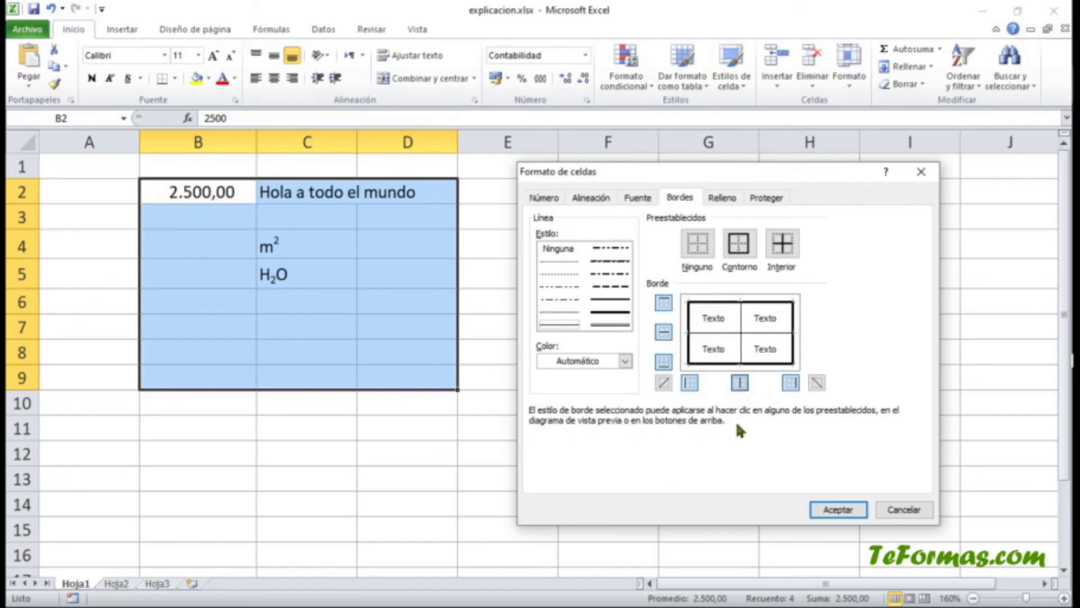
pyautogui.click(827, 510)
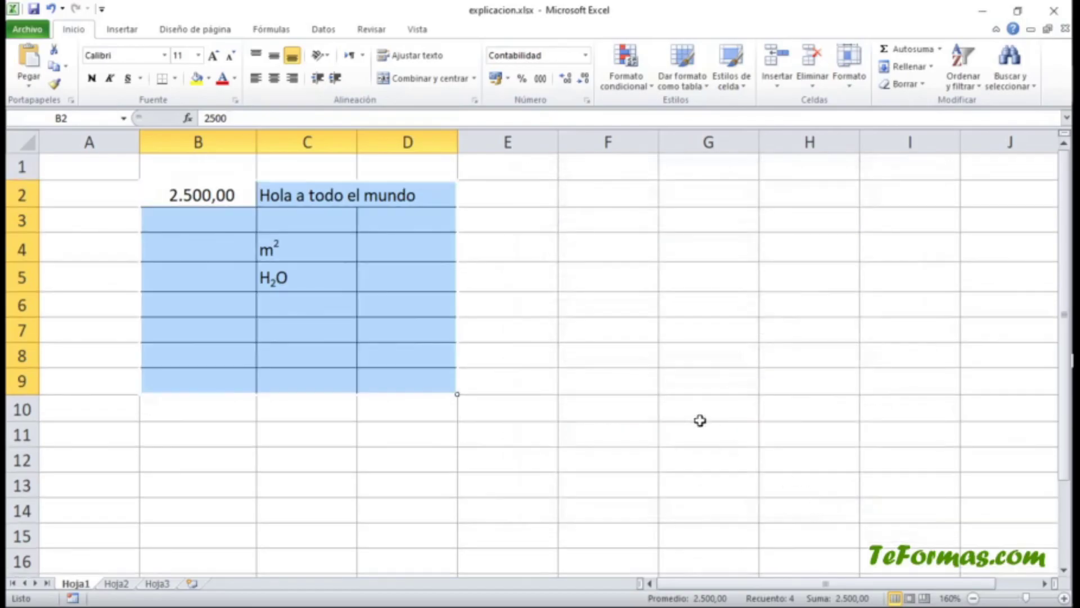
pyautogui.click(679, 411)
# Step: Look over the preset border options available for the range B2:D9 without applying any
pyautogui.moveTo(192, 189); pyautogui.dragTo(408, 385)
pyautogui.click(174, 79)
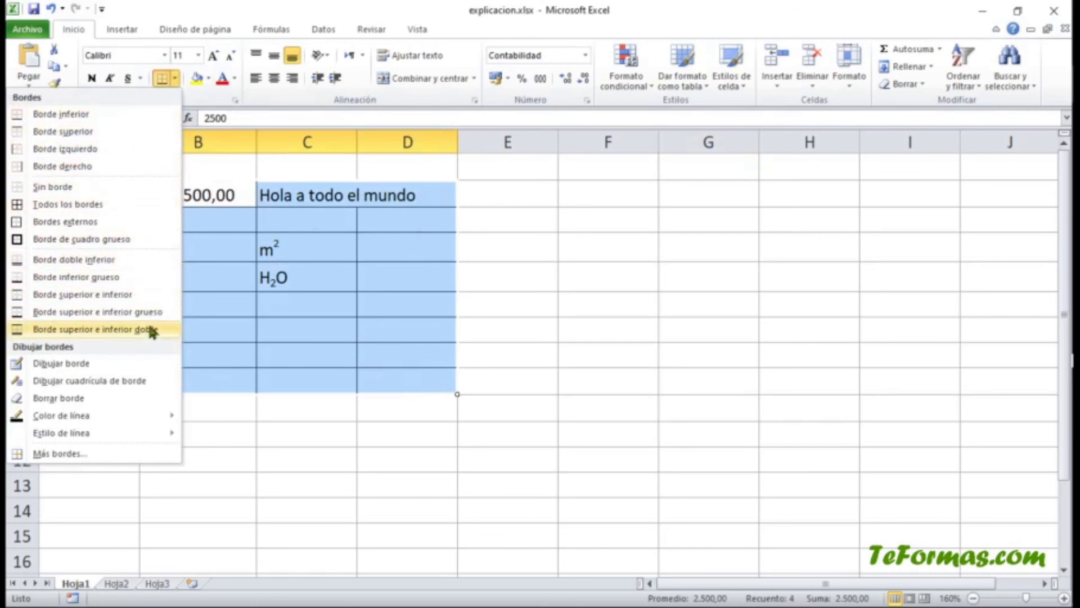
pyautogui.click(540, 307)
pyautogui.click(541, 308)
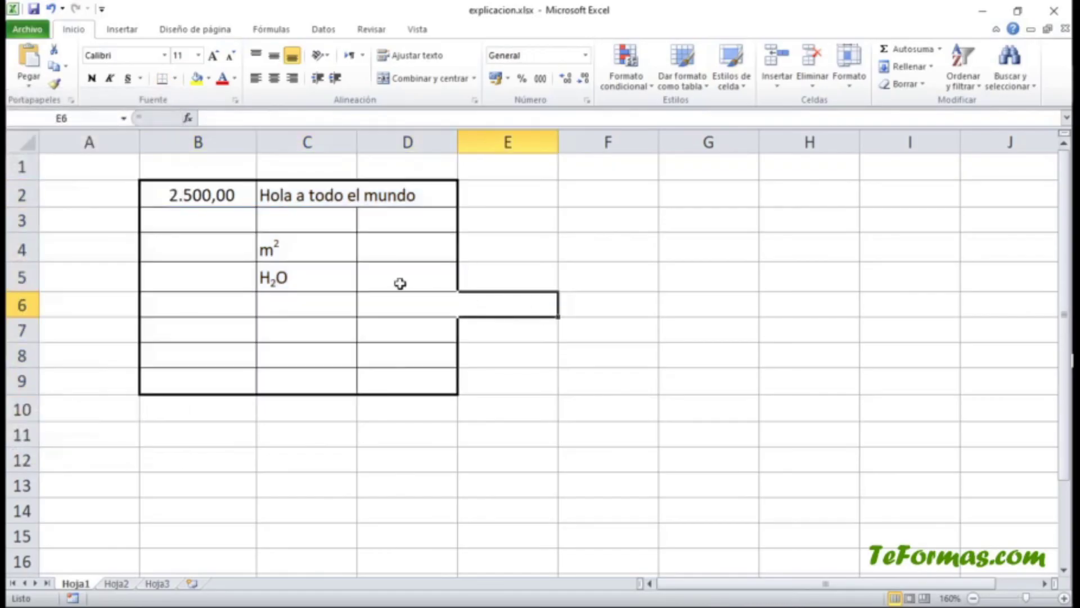
# Step: Fill cell C2 with the olive green theme color through the cell format dialog
pyautogui.click(293, 196)
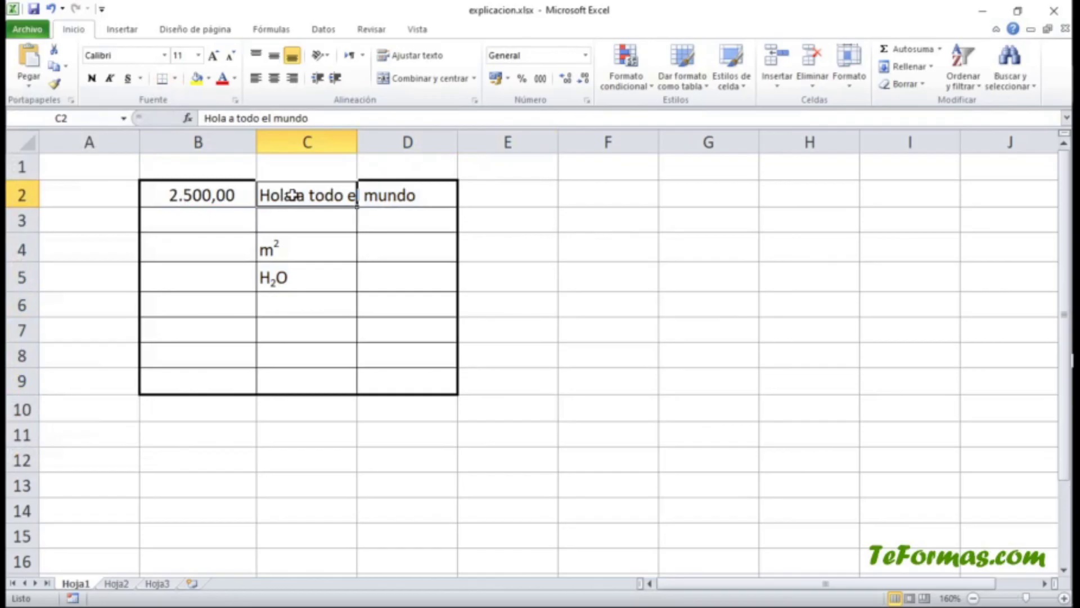
pyautogui.click(235, 100)
pyautogui.click(722, 197)
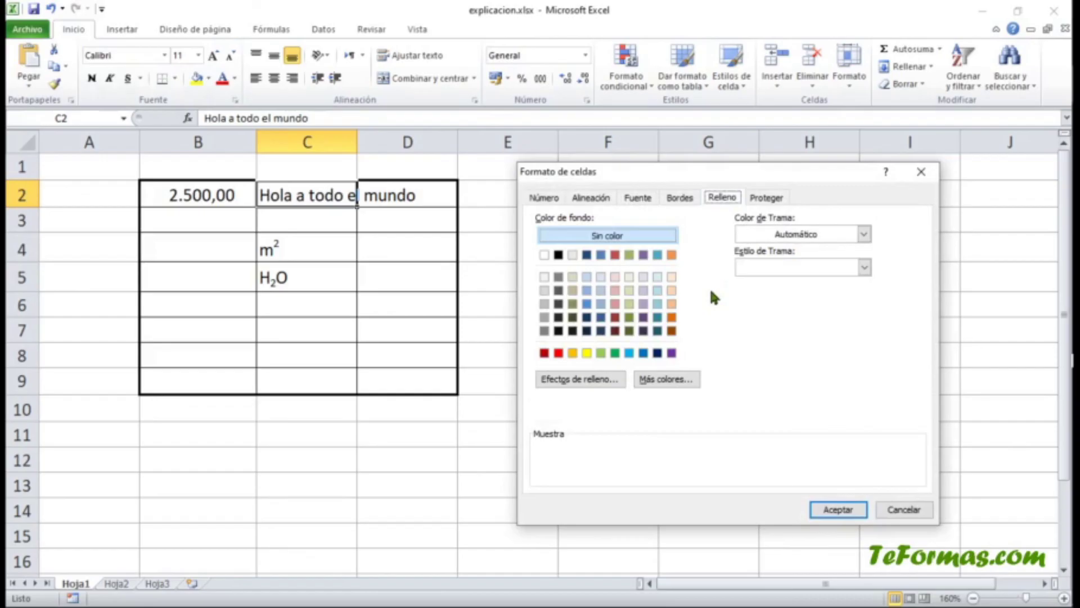
pyautogui.click(629, 254)
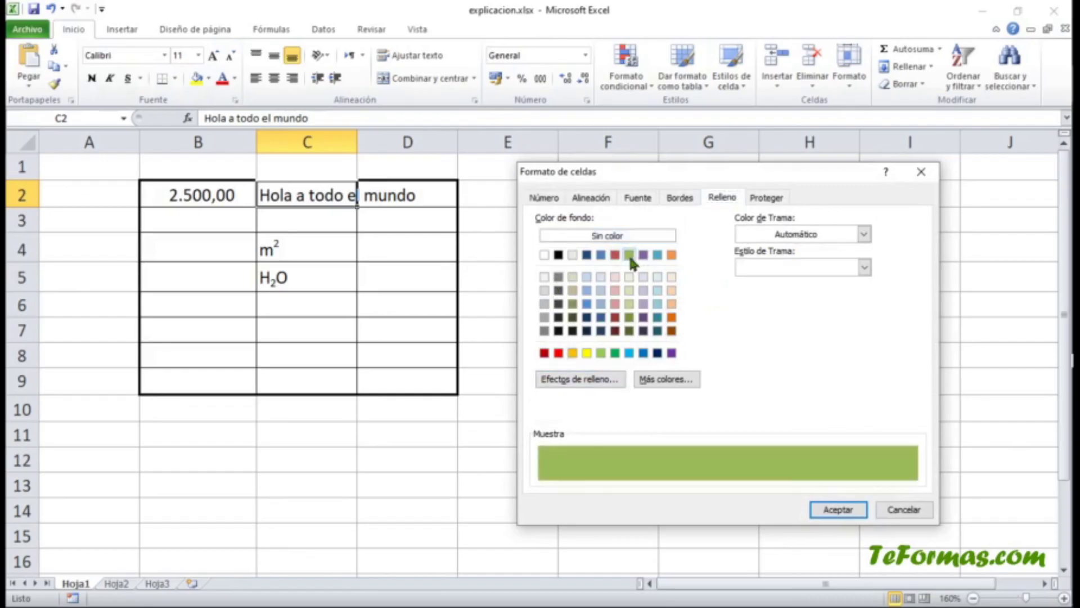
pyautogui.click(826, 509)
pyautogui.click(647, 365)
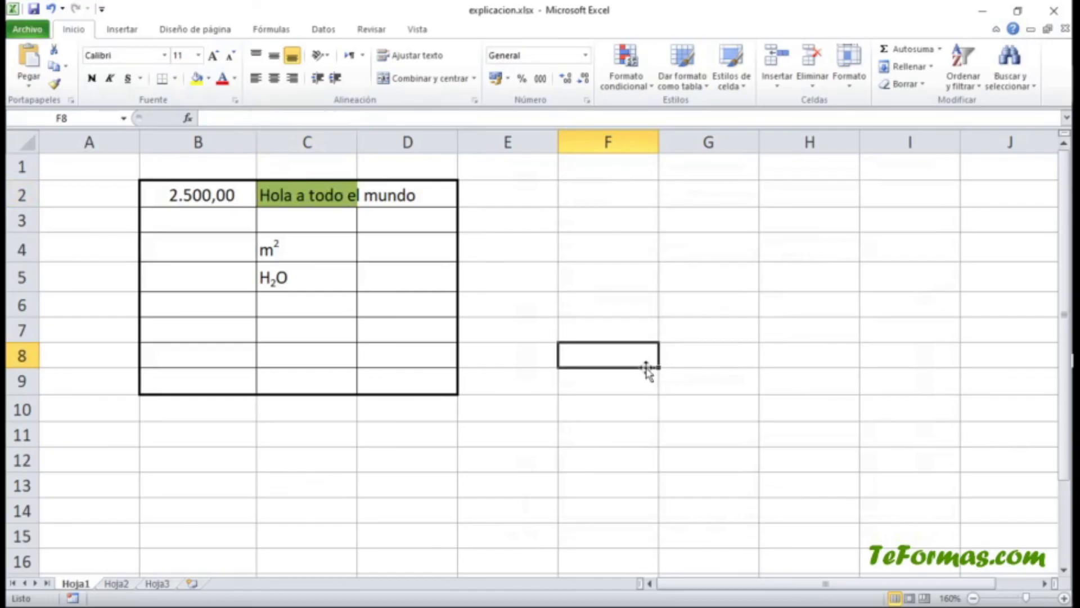
# Step: Fill cell D2 with the same olive green theme color using the quick fill color palette
pyautogui.click(381, 200)
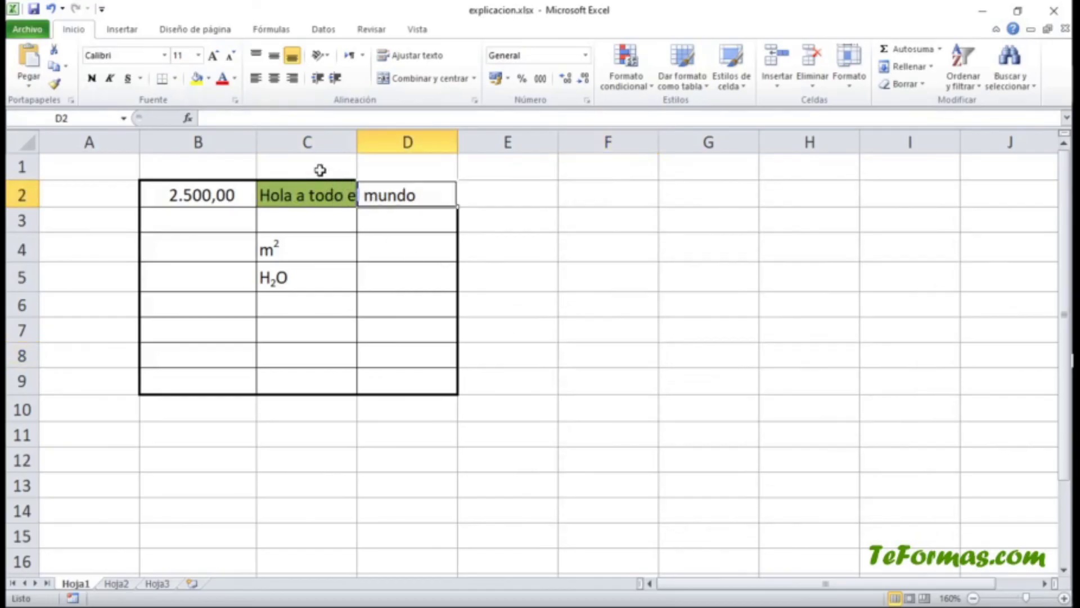
pyautogui.click(209, 79)
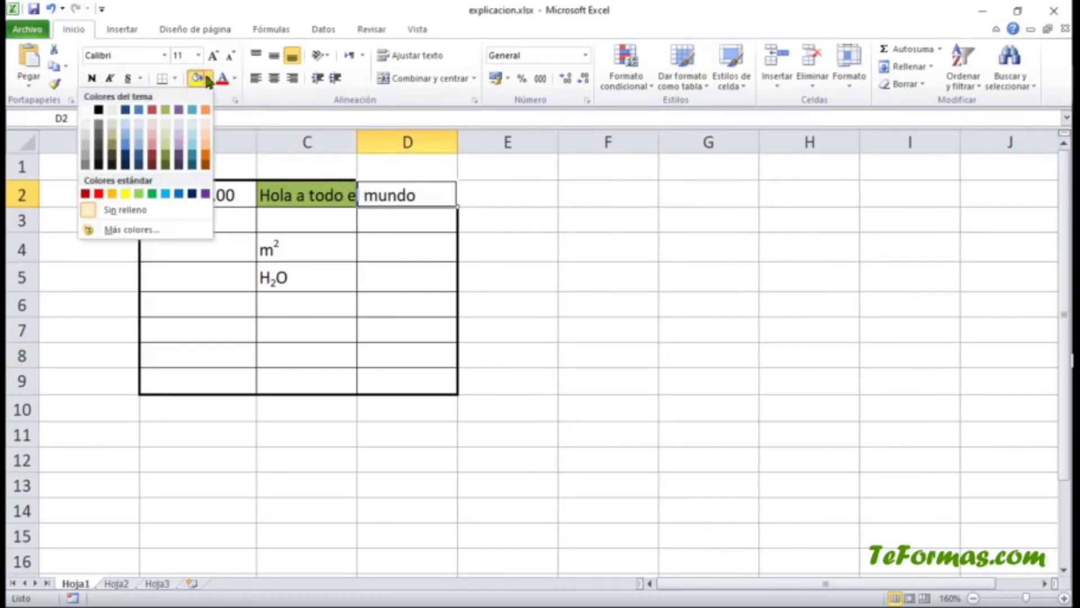
pyautogui.click(165, 109)
pyautogui.click(629, 320)
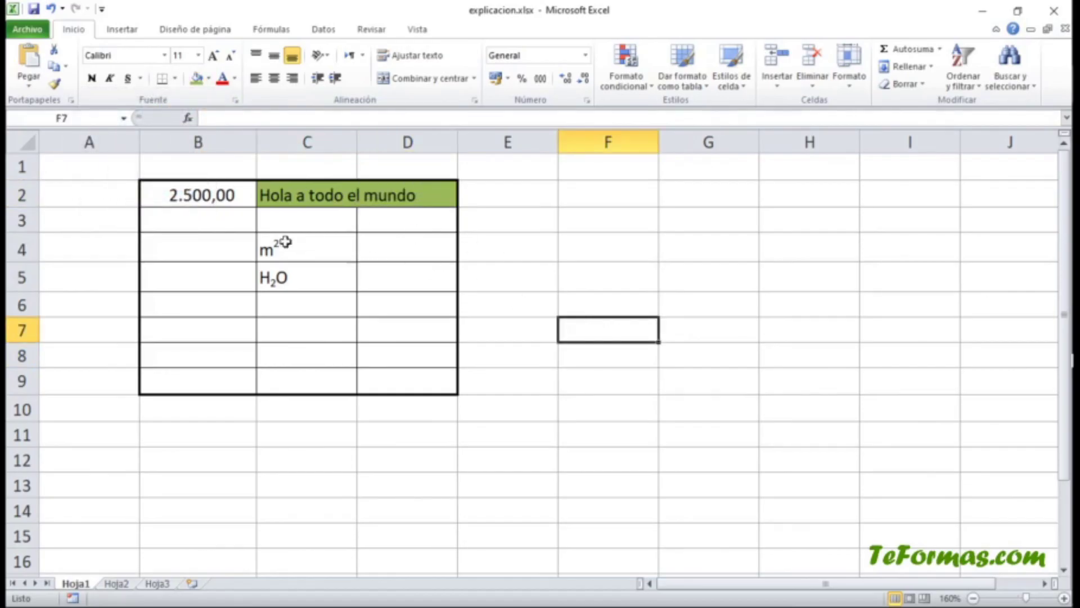
# Step: Apply the Énfasis1 cell style to cell B2
pyautogui.click(211, 196)
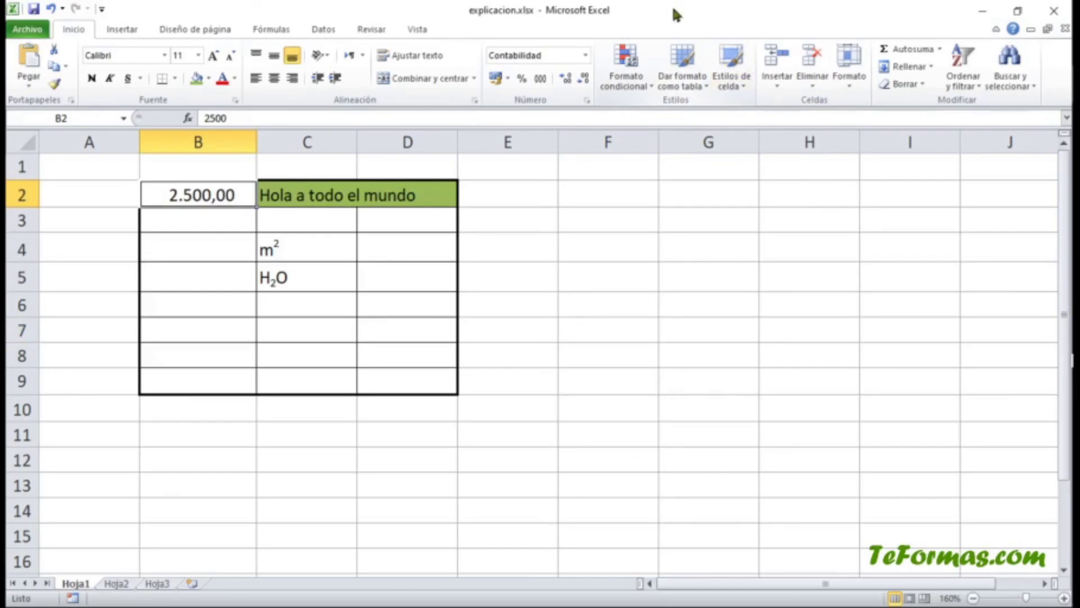
pyautogui.click(734, 86)
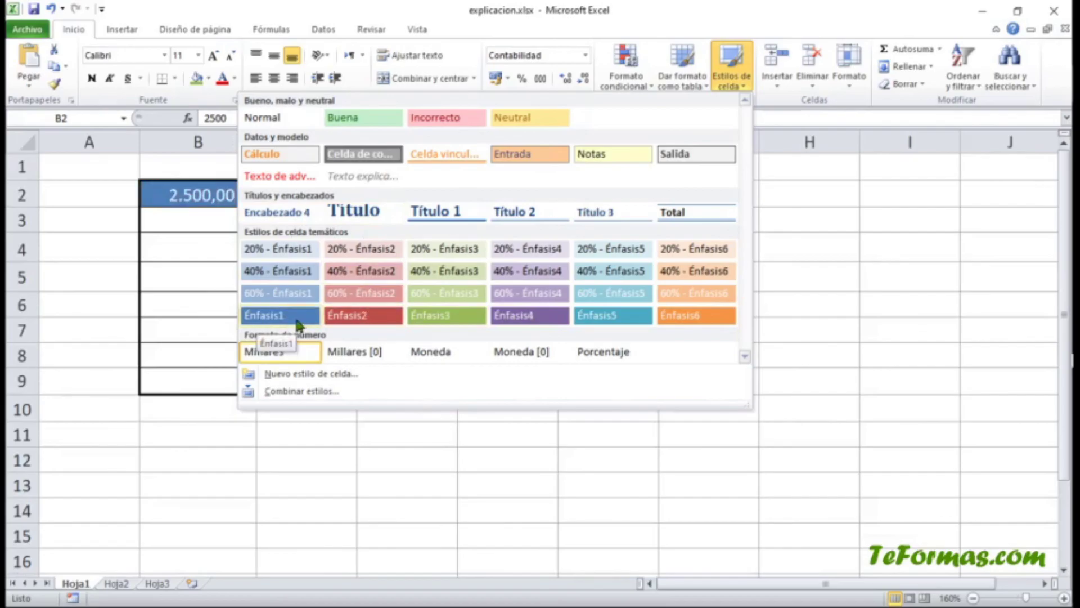
pyautogui.click(296, 324)
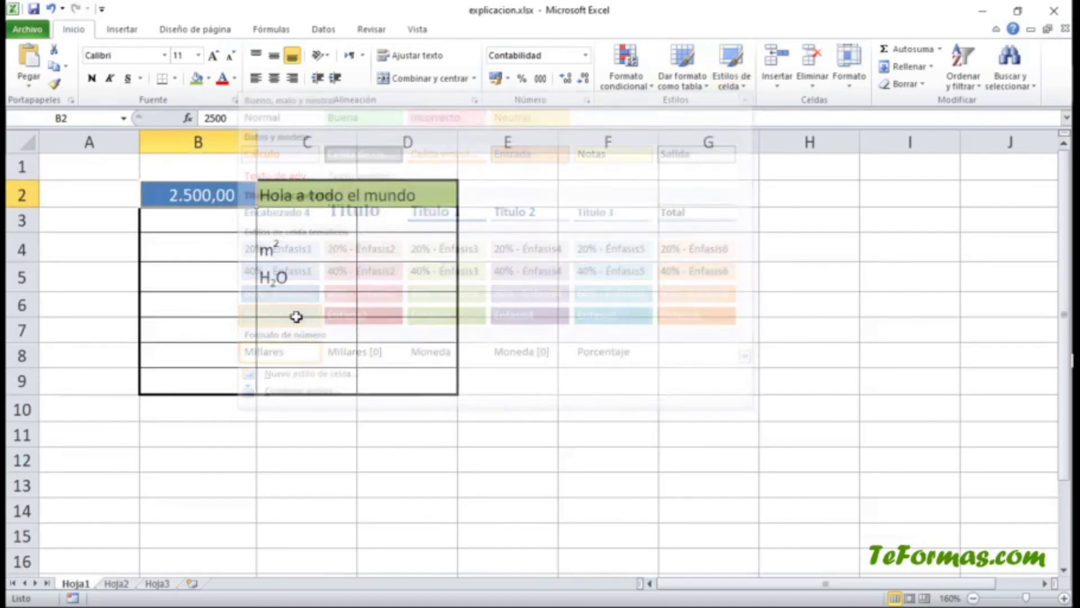
pyautogui.click(668, 273)
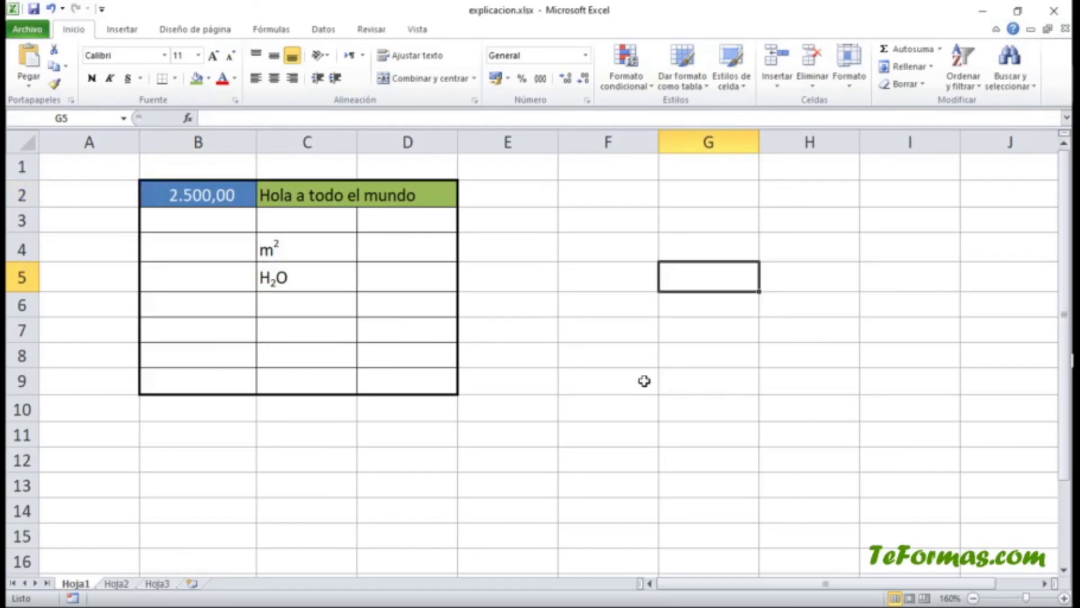